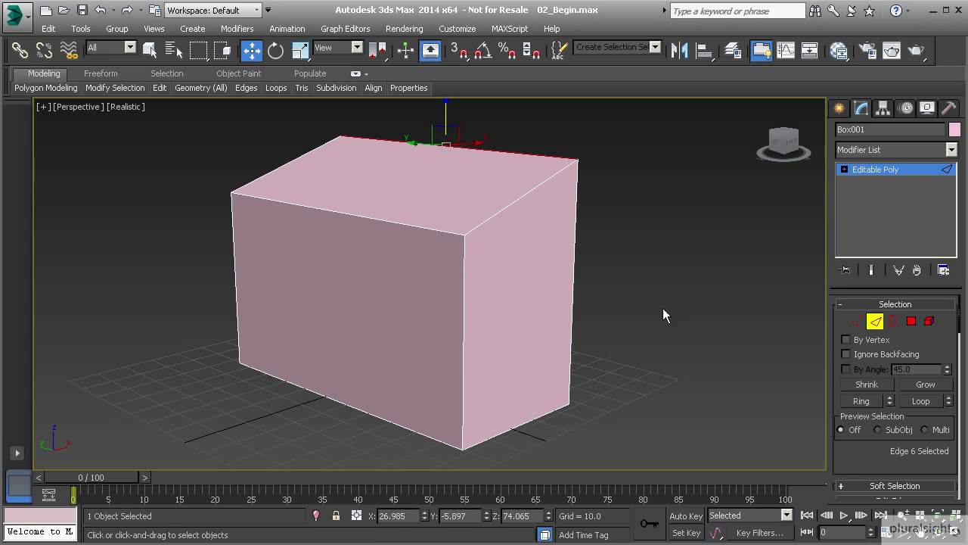
Step: At vertex level, use the Cut tool to cut a roughly horizontal edge across the box's low long side, about two-thirds up
{"action": "left_click", "coordinate": [857, 322]}
{"action": "mouse_move", "coordinate": [554, 303]}
{"action": "middle_mouse_down", "text": "alt"}
{"action": "mouse_move", "coordinate": [545, 309]}
{"action": "mouse_move", "coordinate": [540, 298]}
{"action": "middle_mouse_up", "text": "alt"}
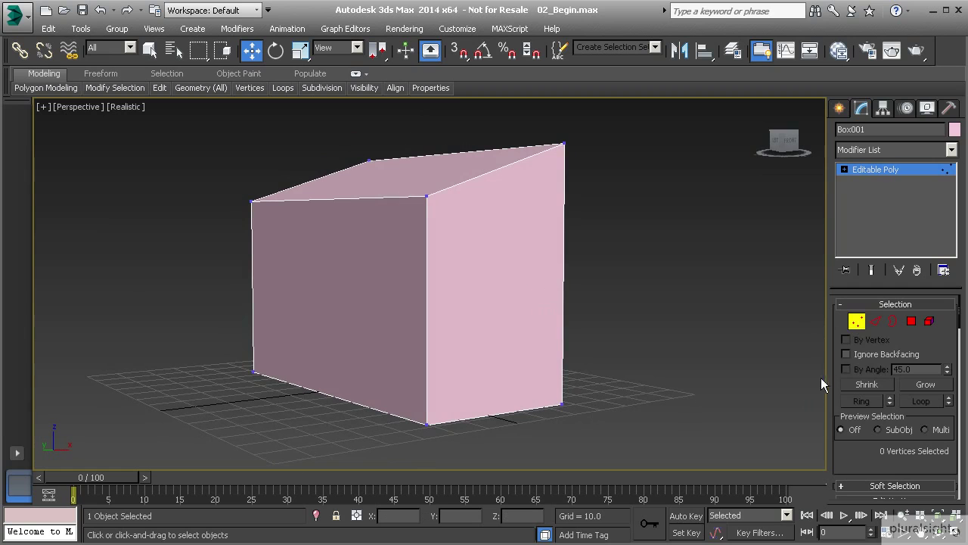
{"action": "scroll", "coordinate": [855, 378], "scroll_direction": "down", "scroll_amount": 10}
{"action": "scroll", "coordinate": [904, 438], "scroll_direction": "down", "scroll_amount": 5}
{"action": "scroll", "coordinate": [866, 309], "scroll_direction": "up", "scroll_amount": 3}
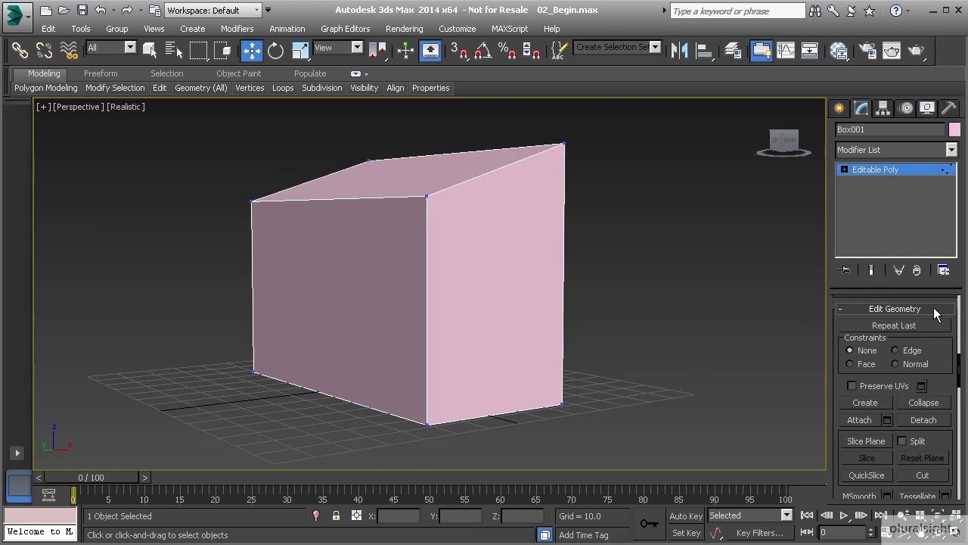
{"action": "scroll", "coordinate": [911, 433], "scroll_direction": "down", "scroll_amount": 1}
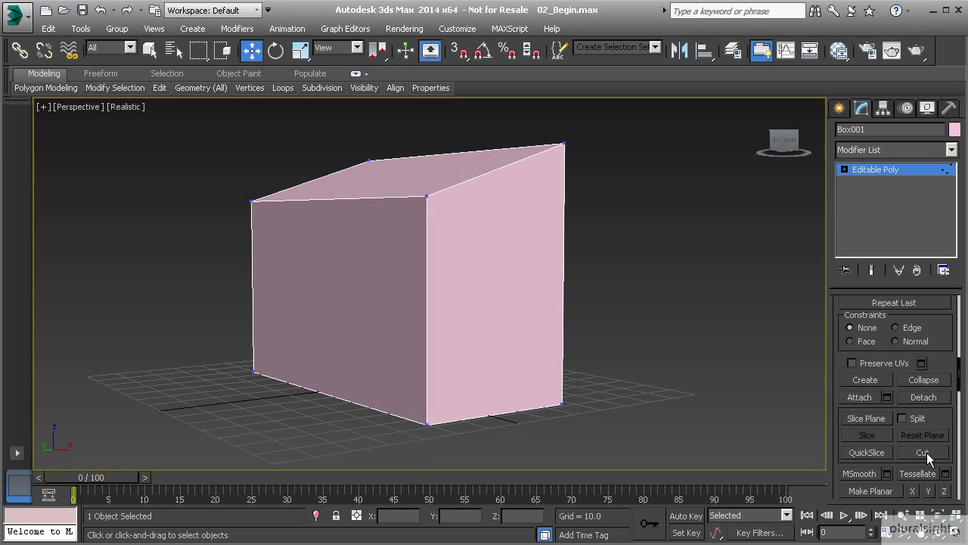
{"action": "left_click", "coordinate": [924, 452]}
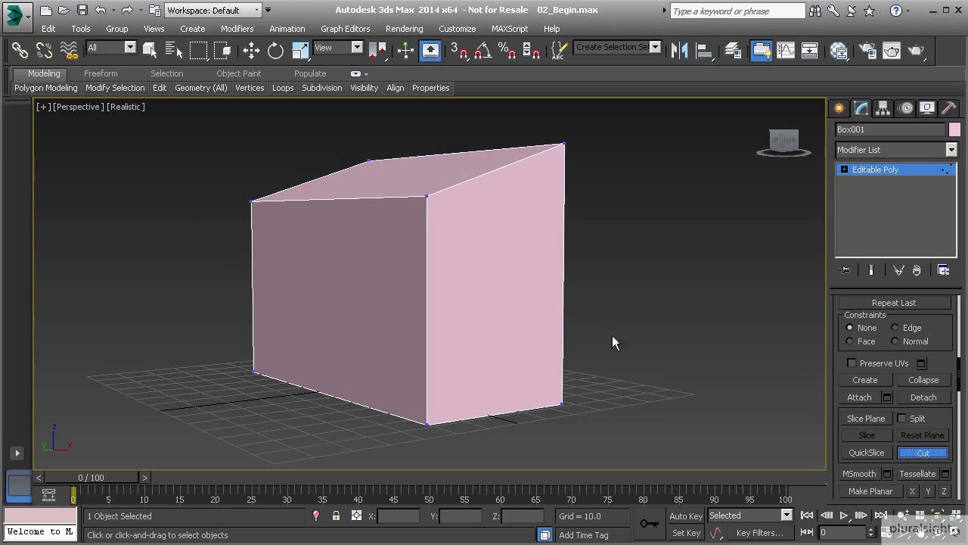
{"action": "right_click", "coordinate": [464, 255]}
{"action": "right_click", "coordinate": [421, 215]}
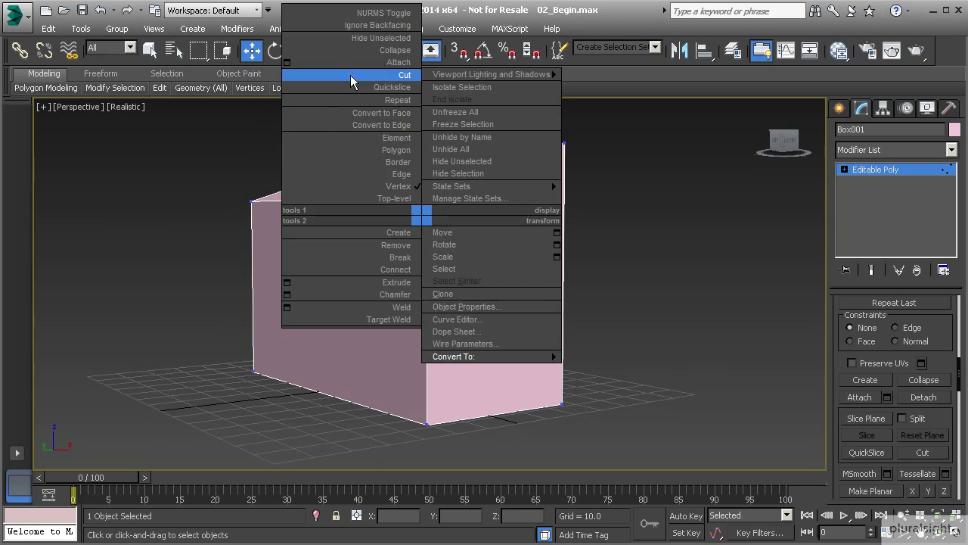
{"action": "left_click", "coordinate": [397, 75]}
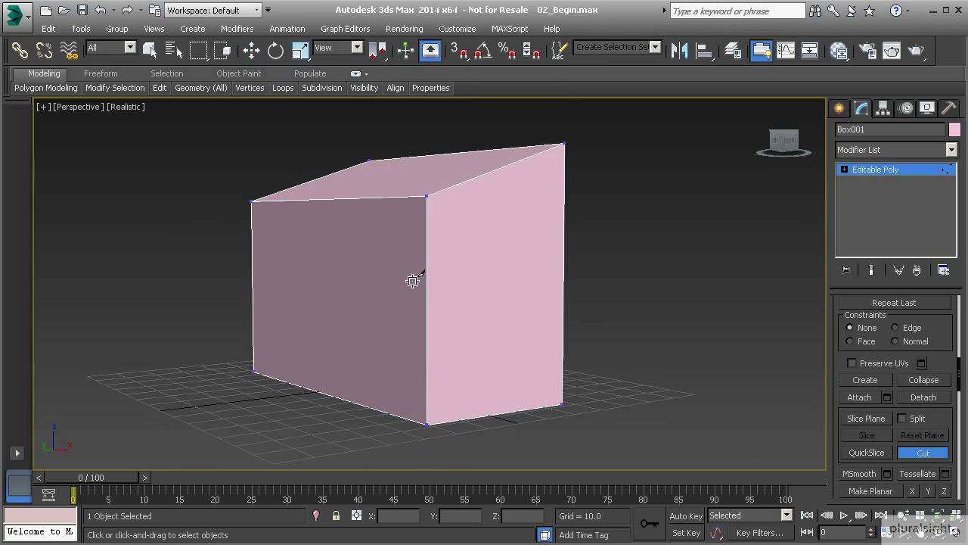
{"action": "middle_click_drag", "start_coordinate": [415, 279], "coordinate": [434, 281], "text": "alt"}
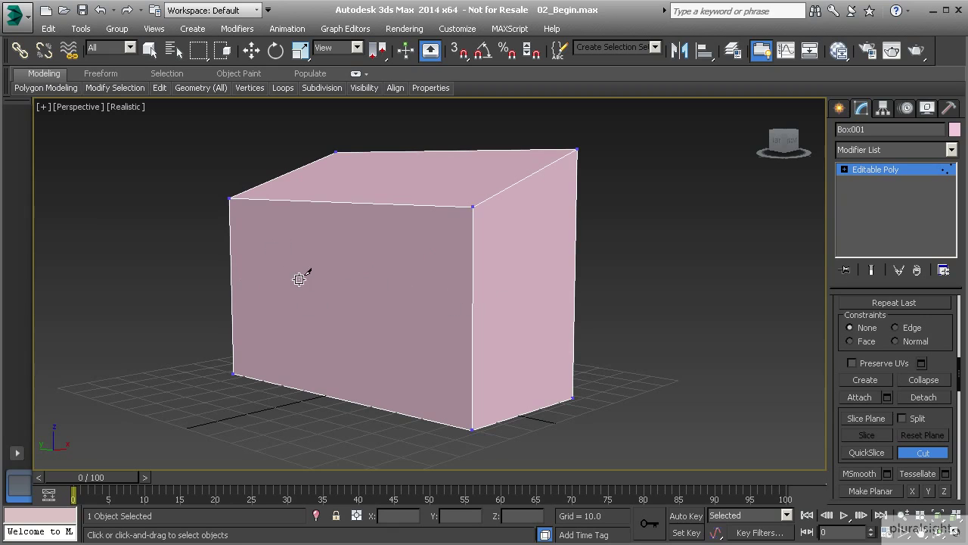
{"action": "left_click", "coordinate": [230, 267]}
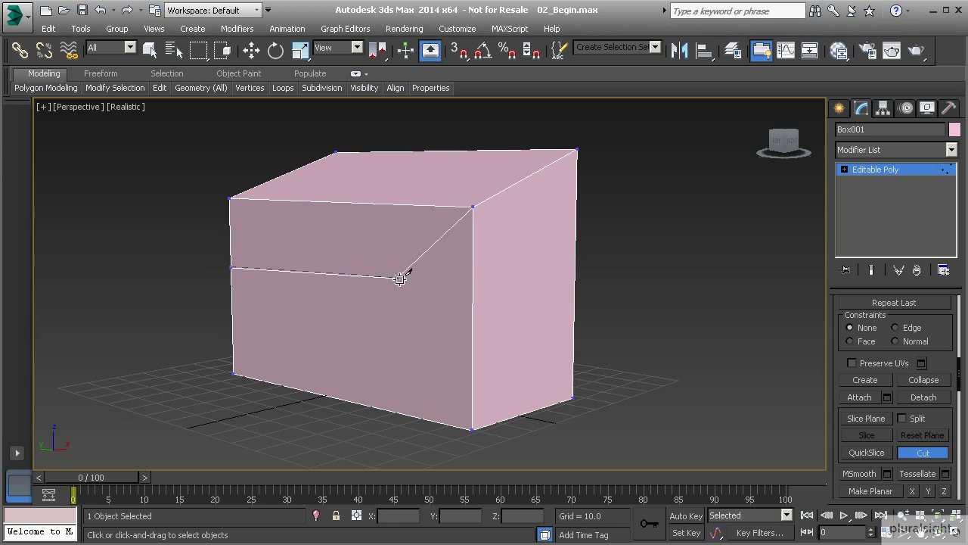
{"action": "left_click", "coordinate": [474, 285]}
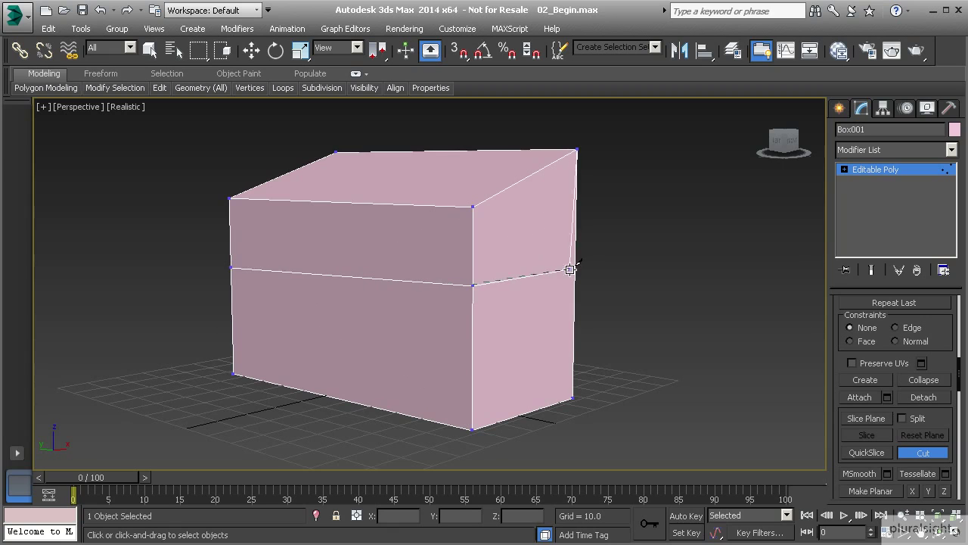
Step: Continue the cut around the box's remaining sides, close it at the corner vertices, and end the Cut tool
{"action": "middle_click_drag", "start_coordinate": [597, 274], "coordinate": [423, 265], "text": "alt"}
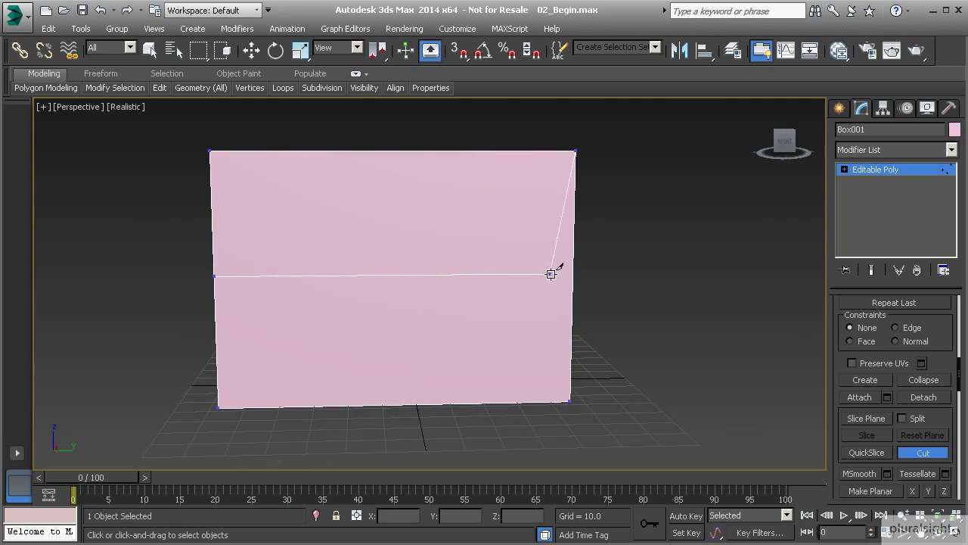
{"action": "key", "text": "shift+z"}
{"action": "middle_click_drag", "start_coordinate": [564, 274], "coordinate": [330, 299], "text": "alt"}
{"action": "left_click", "coordinate": [480, 288]}
{"action": "left_click", "coordinate": [339, 287]}
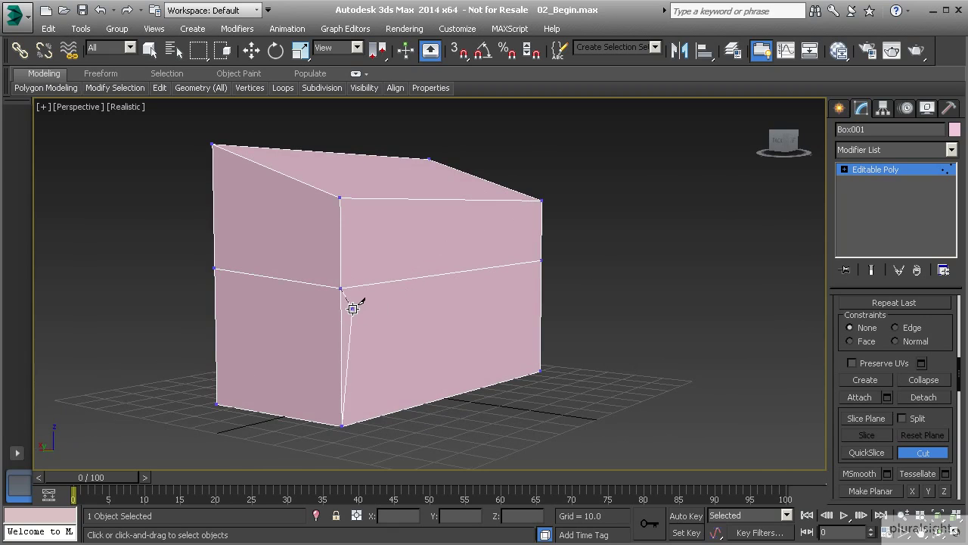
{"action": "left_click", "coordinate": [333, 289]}
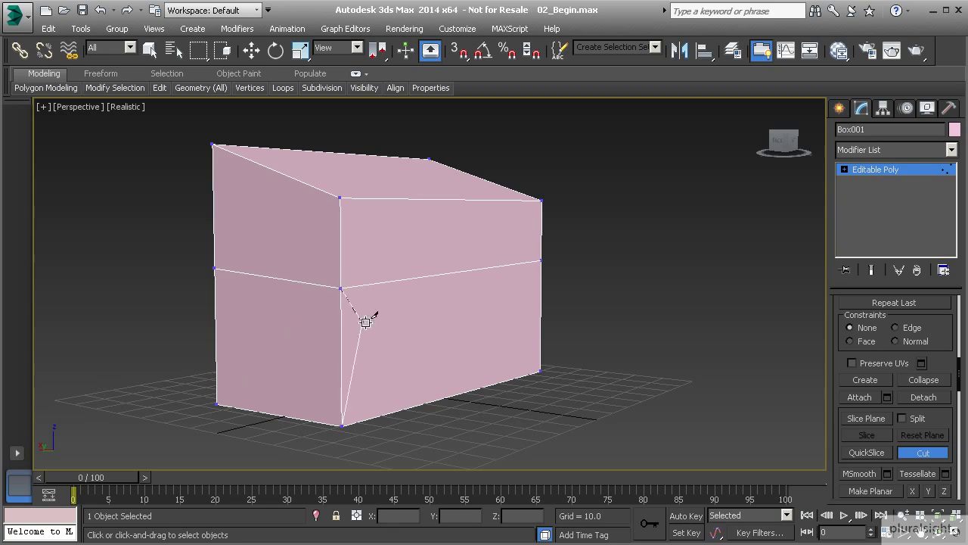
{"action": "right_click", "coordinate": [474, 320]}
{"action": "left_click", "coordinate": [910, 452]}
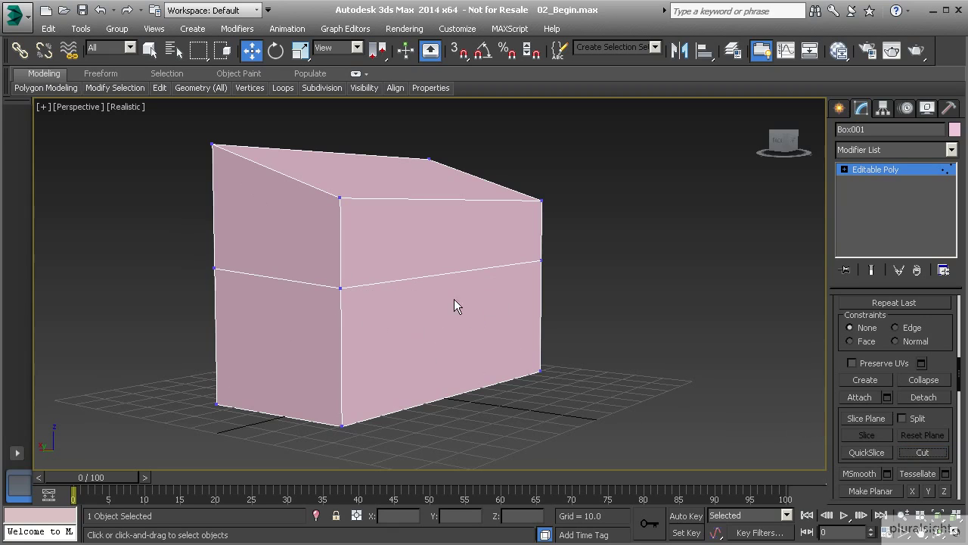
Step: Examine in the Front and Left views whether the vertices of the cut line are level
{"action": "middle_click_drag", "start_coordinate": [570, 290], "coordinate": [422, 292], "text": "alt"}
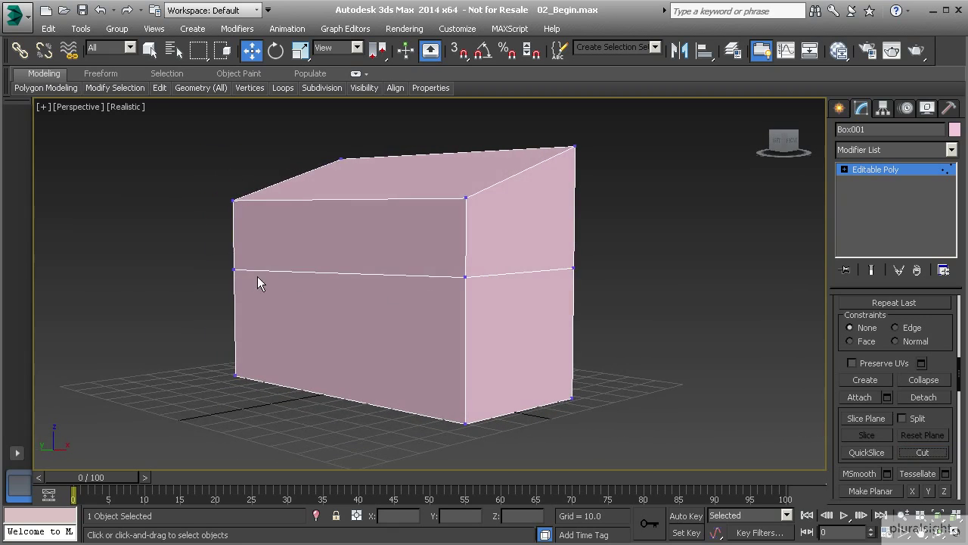
{"action": "middle_click_drag", "start_coordinate": [566, 270], "coordinate": [441, 293]}
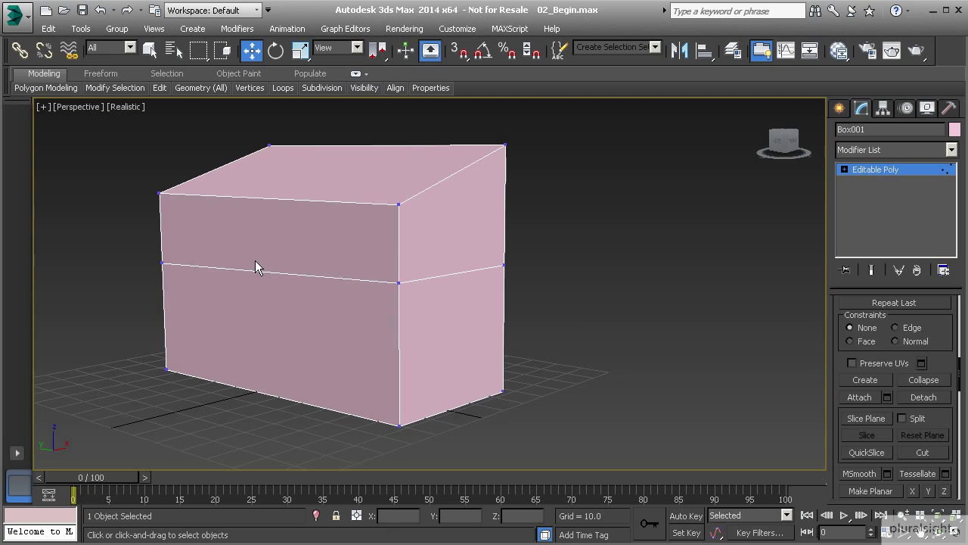
{"action": "key", "text": "f"}
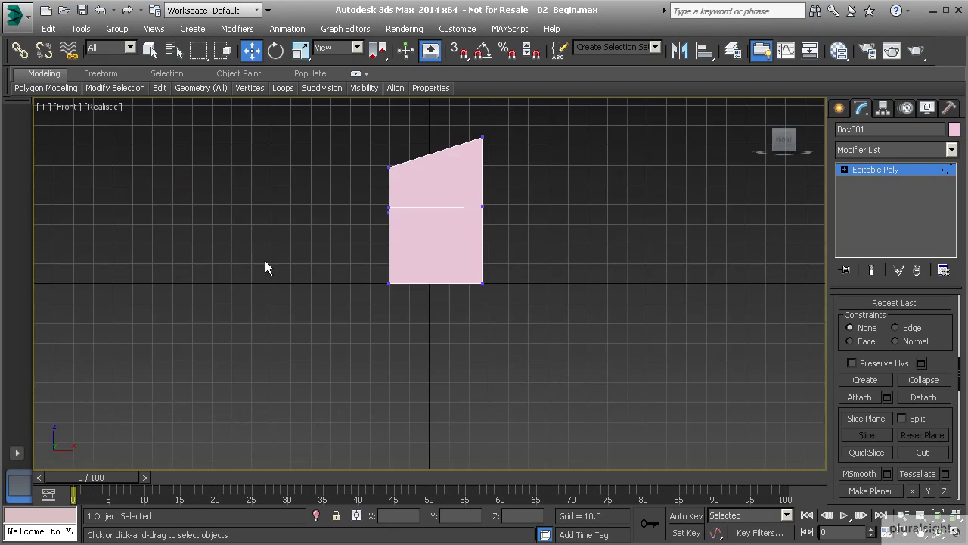
{"action": "scroll", "coordinate": [373, 267], "scroll_direction": "up", "scroll_amount": 2}
{"action": "scroll", "coordinate": [373, 266], "scroll_direction": "up", "scroll_amount": 4}
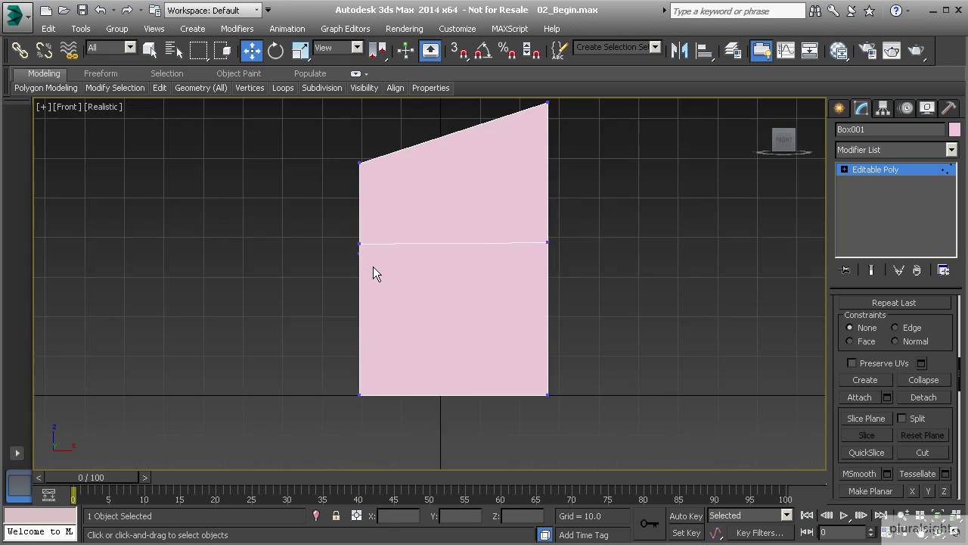
{"action": "middle_click_drag", "start_coordinate": [373, 250], "coordinate": [342, 249]}
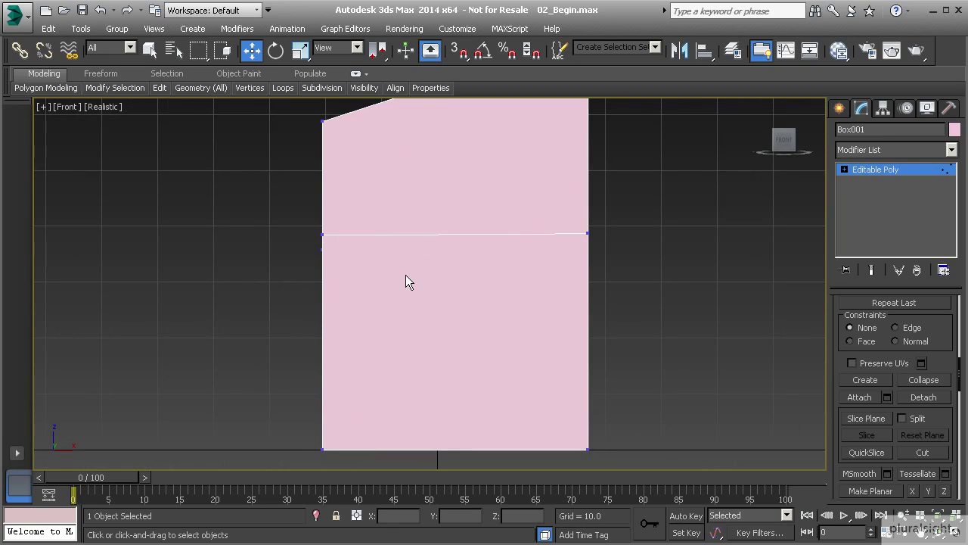
{"action": "key", "text": "l"}
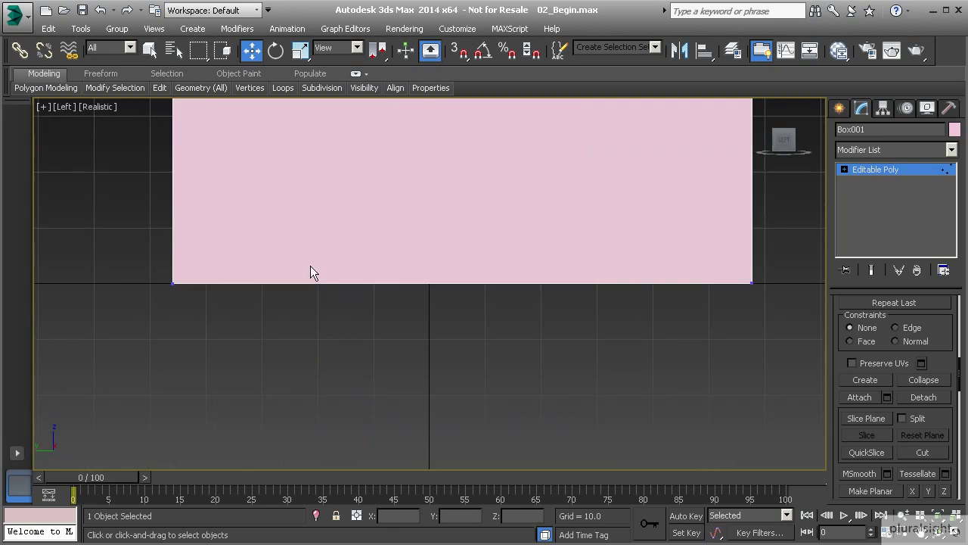
{"action": "middle_click_drag", "start_coordinate": [310, 265], "coordinate": [314, 368]}
{"action": "scroll", "coordinate": [320, 276], "scroll_direction": "down", "scroll_amount": 3}
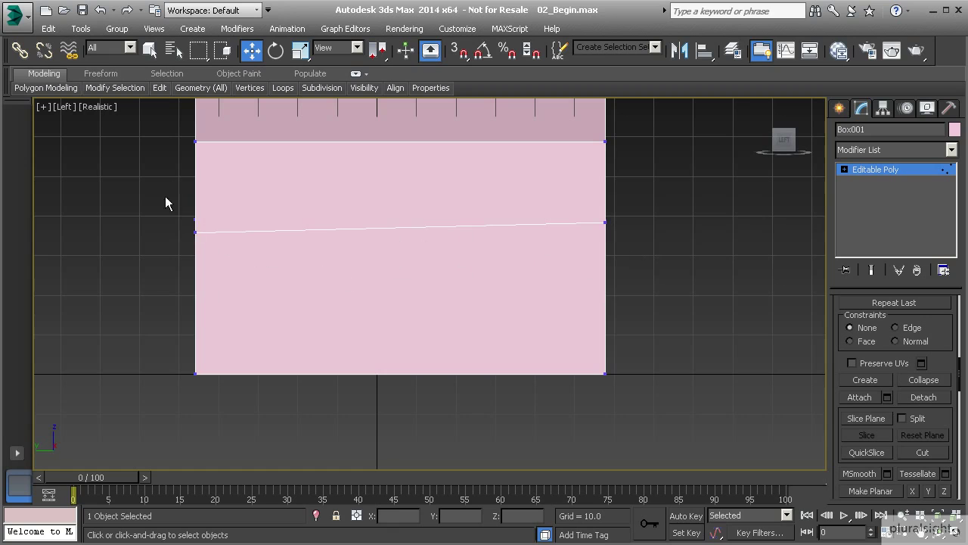
Step: Select all vertices along the cut line and scale them along Z until the line is level in the Front and Left views
{"action": "left_click_drag", "start_coordinate": [698, 251], "coordinate": [698, 251]}
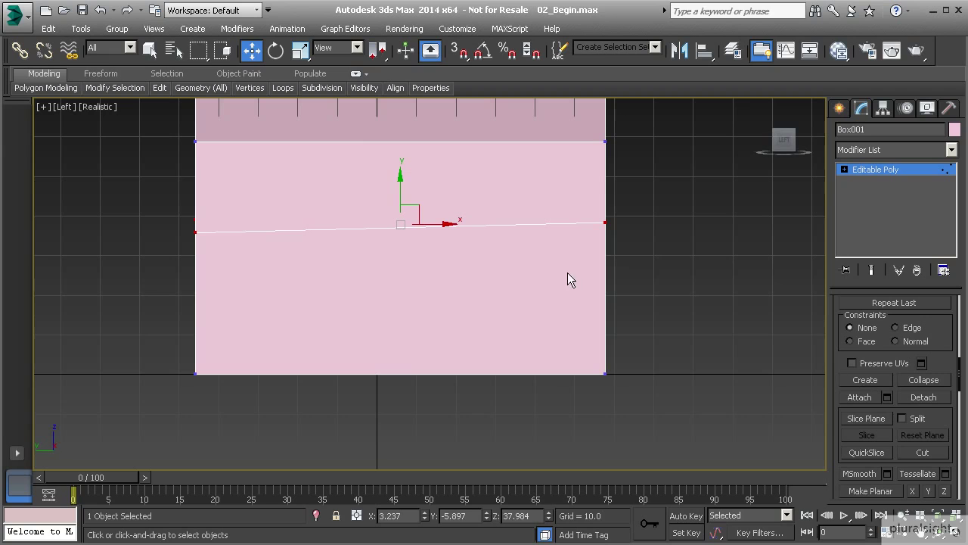
{"action": "left_click", "coordinate": [302, 54]}
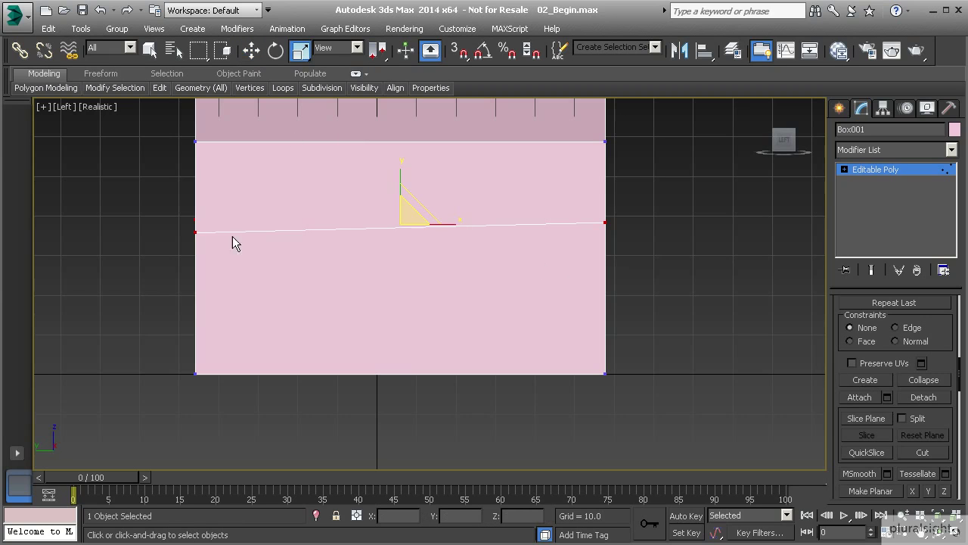
{"action": "key", "text": "p"}
{"action": "scroll", "coordinate": [460, 255], "scroll_direction": "down", "scroll_amount": 2}
{"action": "middle_click_drag", "start_coordinate": [534, 239], "coordinate": [354, 237], "text": "alt"}
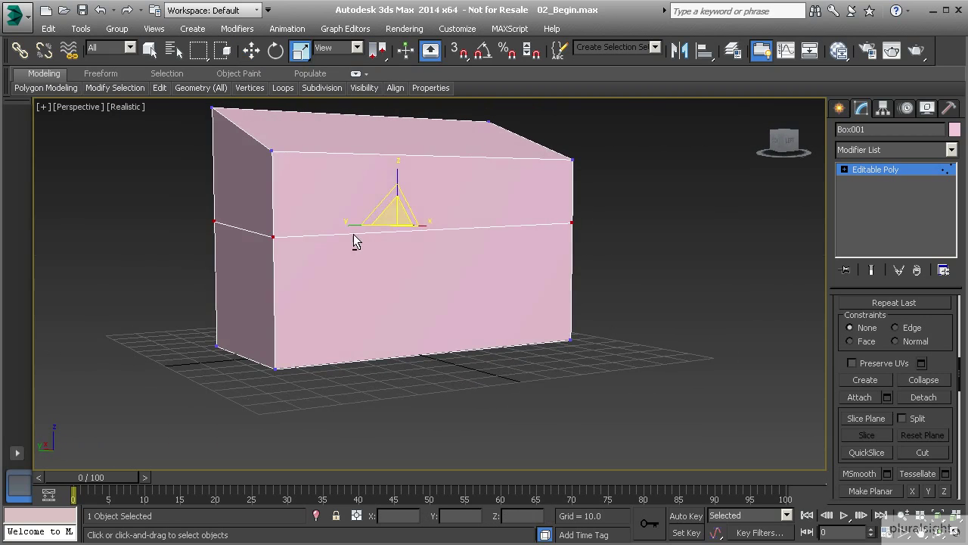
{"action": "left_click_drag", "start_coordinate": [397, 169], "coordinate": [347, 28]}
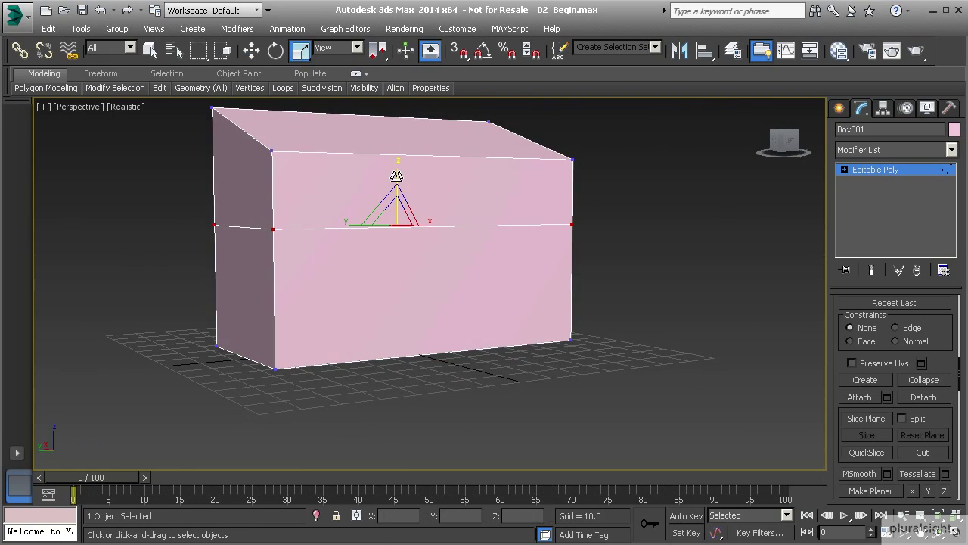
{"action": "left_click", "coordinate": [397, 216]}
{"action": "key", "text": "f"}
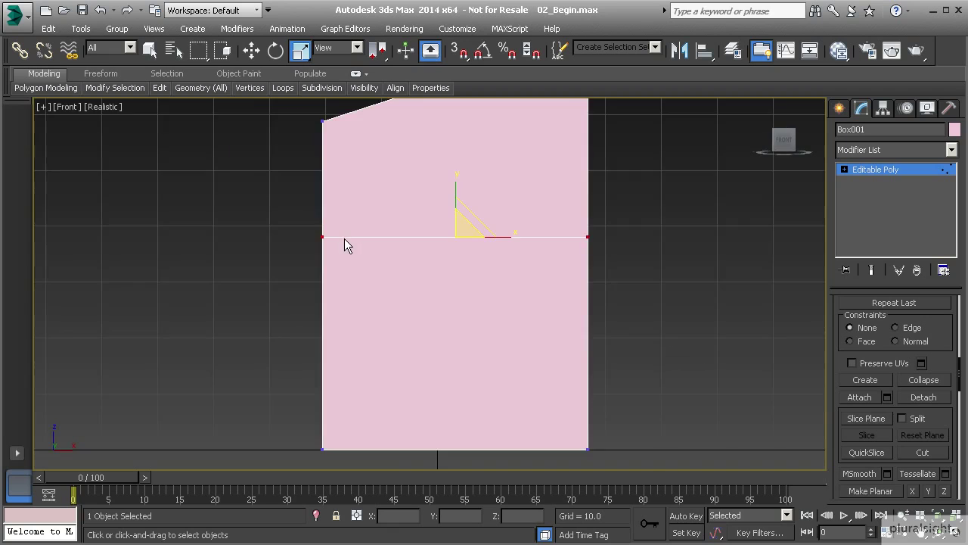
{"action": "scroll", "coordinate": [337, 246], "scroll_direction": "up", "scroll_amount": 3}
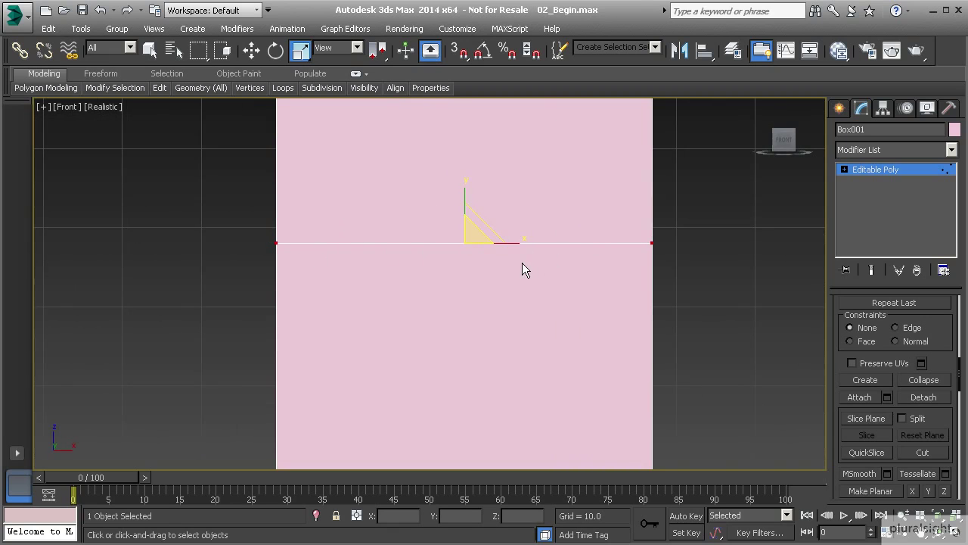
{"action": "key", "text": "l"}
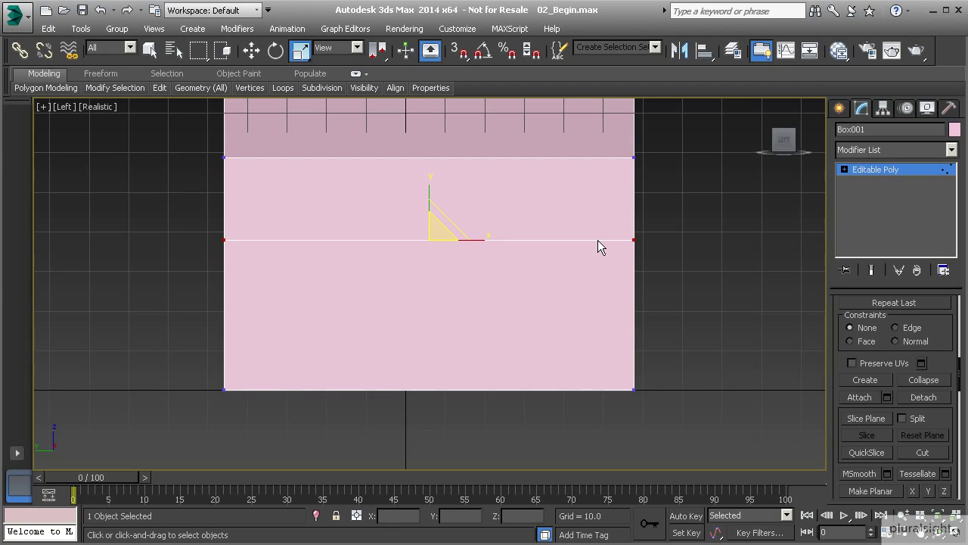
{"action": "key", "text": "p"}
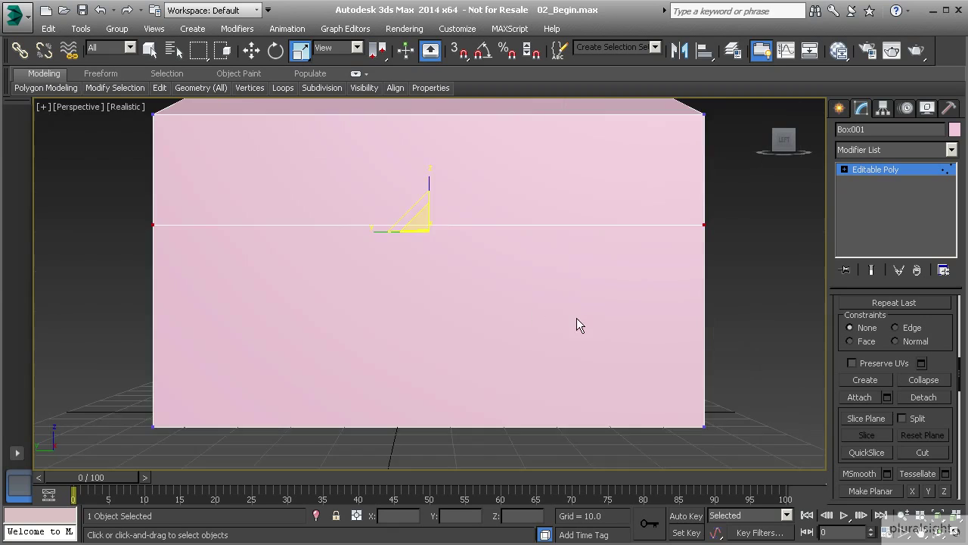
Step: Use Slice Plane to slice a level edge line around the box below the cut line, with the plane lowered to about Z 26.8
{"action": "middle_click_drag", "start_coordinate": [617, 296], "coordinate": [507, 289], "text": "alt"}
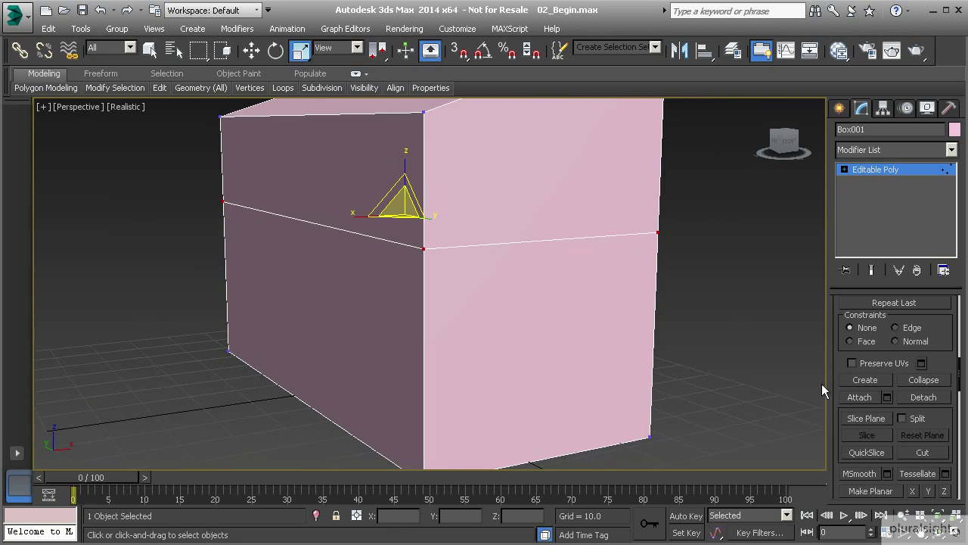
{"action": "scroll", "coordinate": [844, 363], "scroll_direction": "down", "scroll_amount": 4}
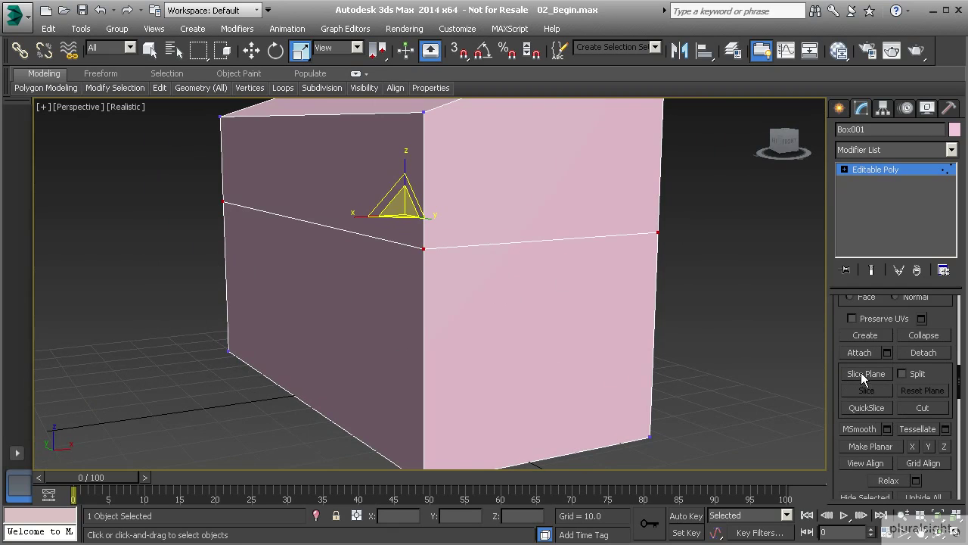
{"action": "scroll", "coordinate": [922, 378], "scroll_direction": "up", "scroll_amount": 3}
{"action": "scroll", "coordinate": [926, 392], "scroll_direction": "down", "scroll_amount": 2}
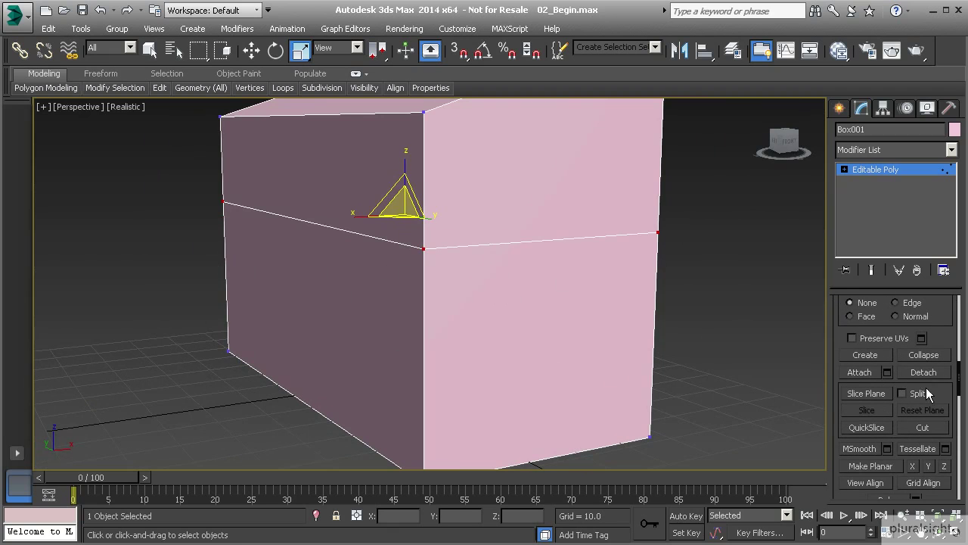
{"action": "left_click", "coordinate": [866, 394]}
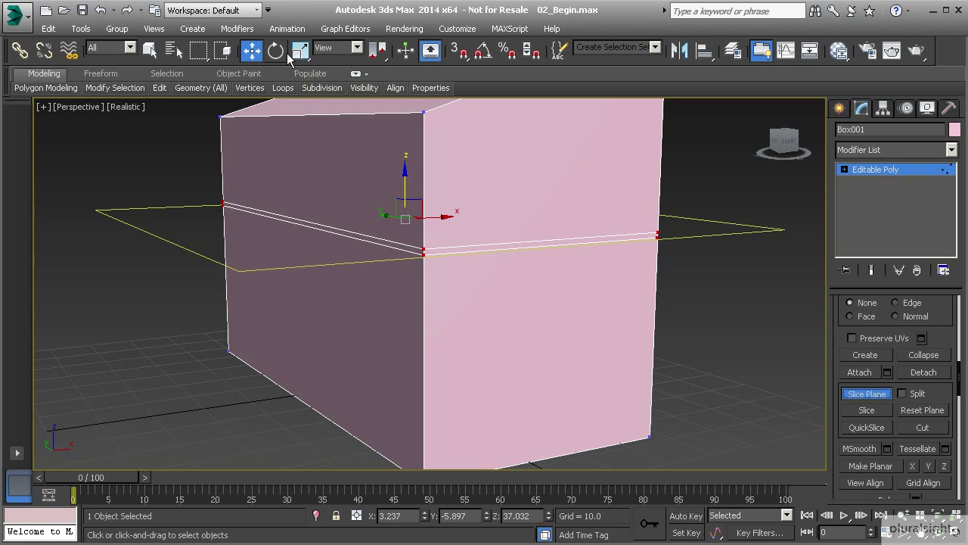
{"action": "left_click_drag", "start_coordinate": [404, 183], "coordinate": [333, 278]}
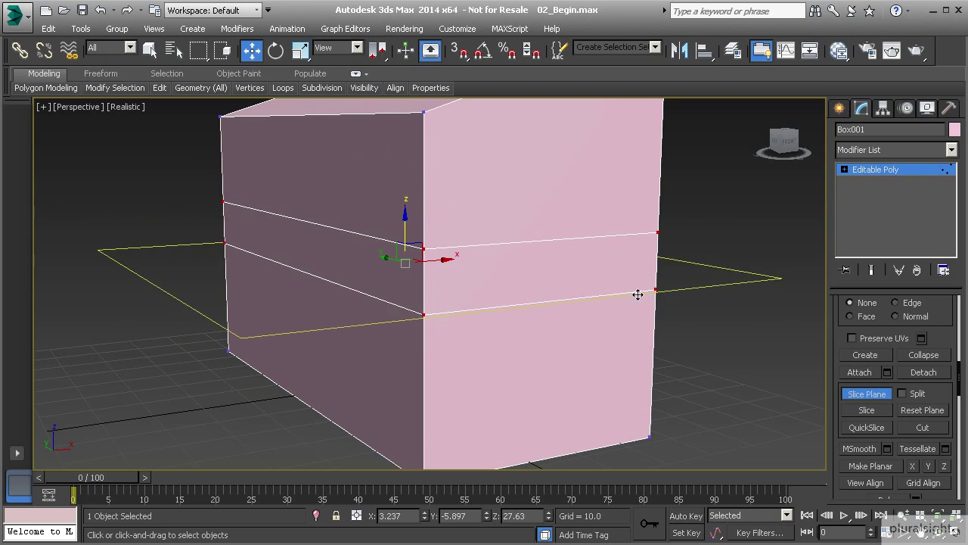
{"action": "left_click_drag", "start_coordinate": [406, 219], "coordinate": [406, 223]}
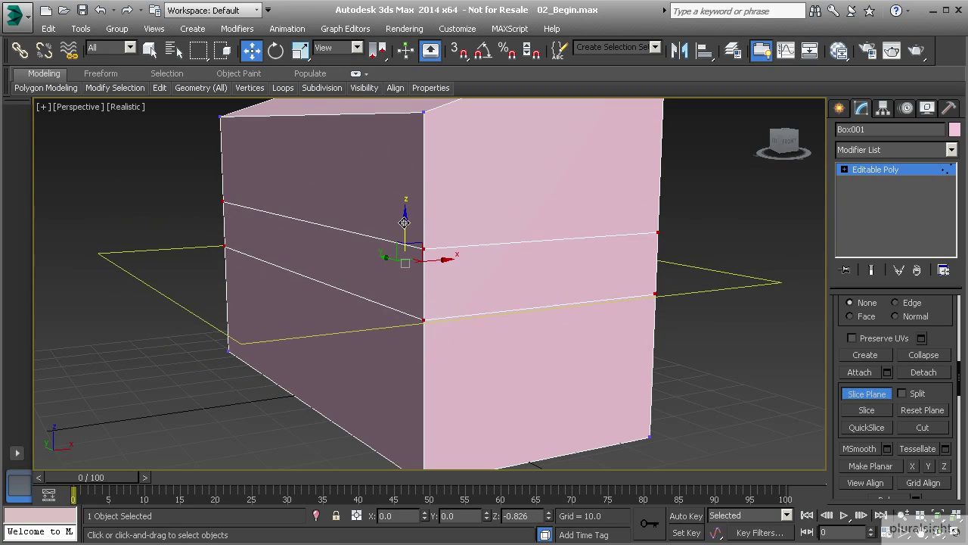
{"action": "middle_click_drag", "start_coordinate": [456, 252], "coordinate": [496, 321], "text": "alt"}
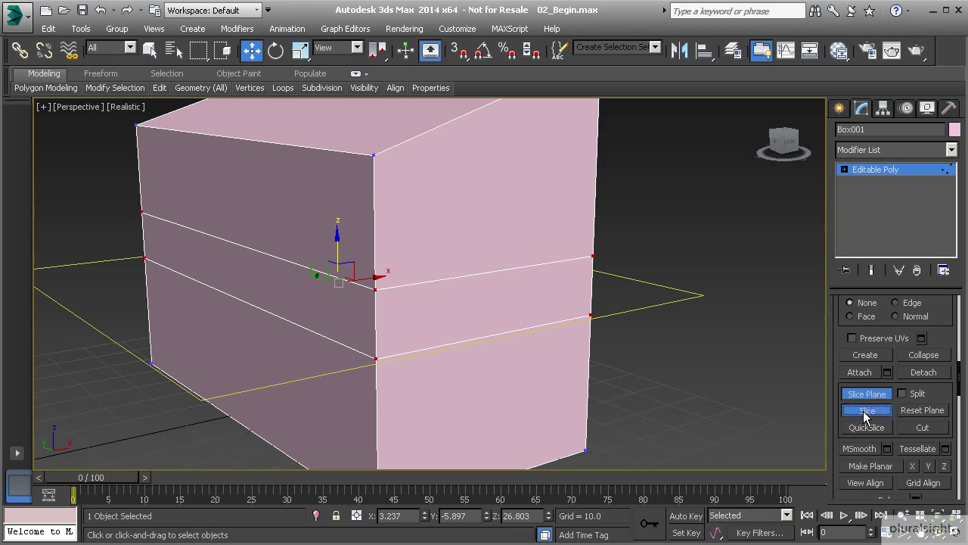
Step: Move the slice plane down to about Z 10.4 to preview another slice near the box's base
{"action": "middle_click_drag", "start_coordinate": [446, 371], "coordinate": [376, 296], "text": "alt"}
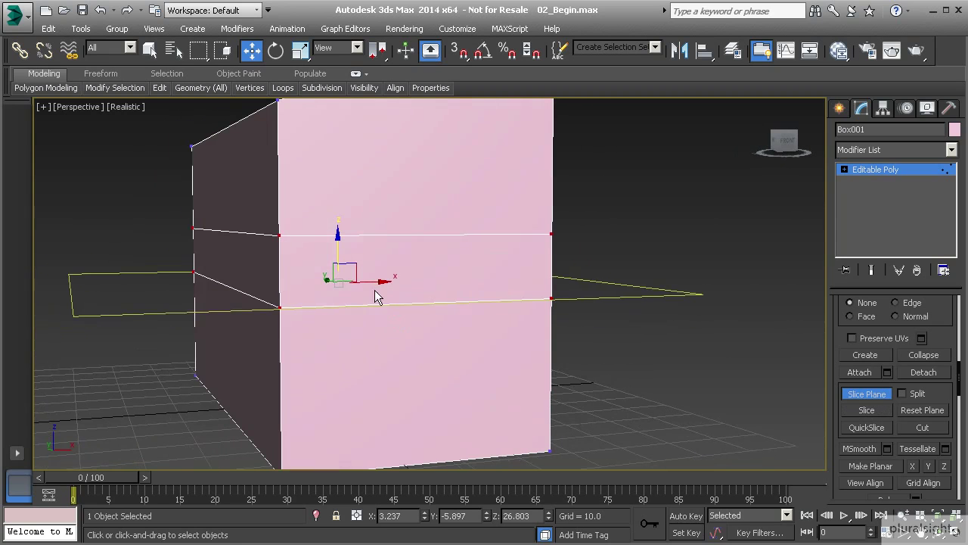
{"action": "left_click_drag", "start_coordinate": [341, 249], "coordinate": [222, 303]}
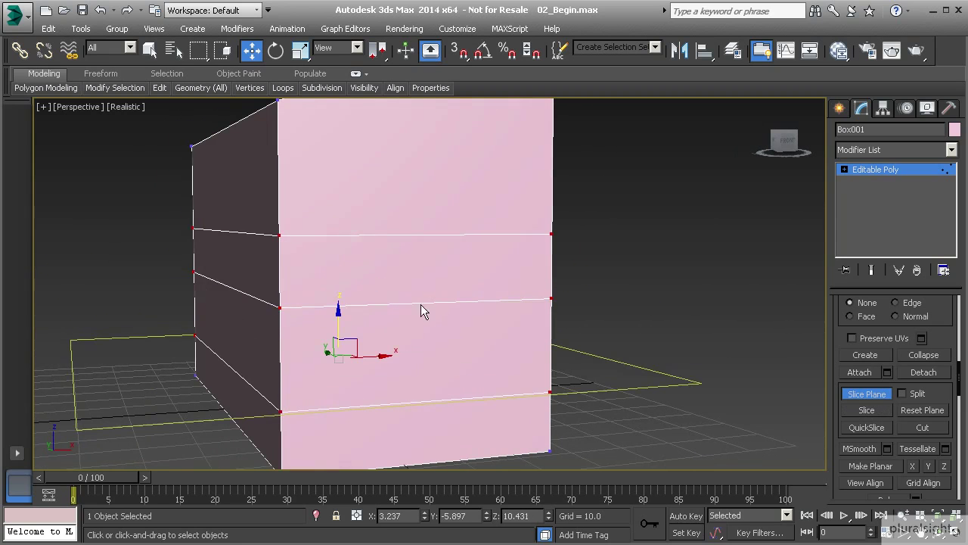
{"action": "middle_click_drag", "start_coordinate": [533, 333], "coordinate": [341, 310], "text": "alt"}
{"action": "middle_click_drag", "start_coordinate": [622, 300], "coordinate": [531, 284], "text": "alt"}
{"action": "middle_click_drag", "start_coordinate": [447, 324], "coordinate": [434, 329]}
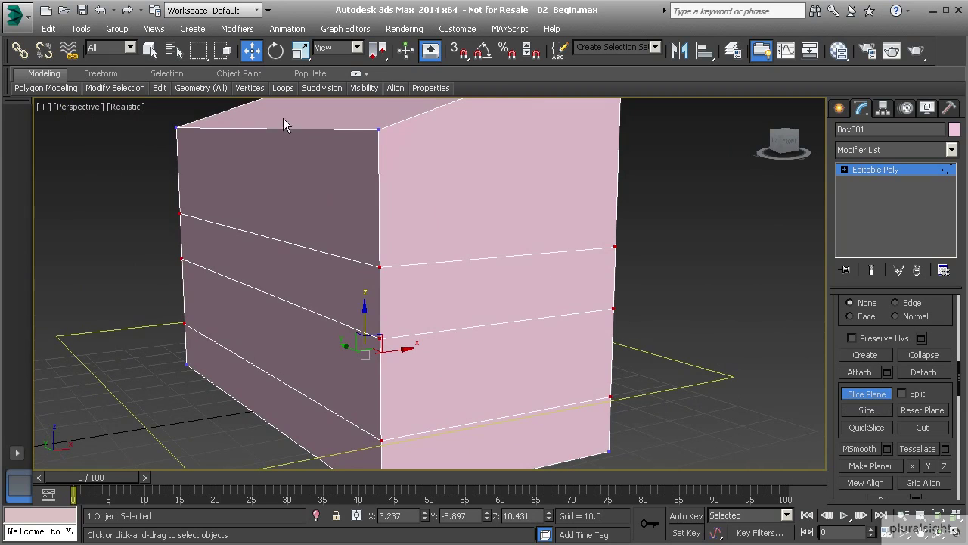
Step: Rotate the slice plane to preview a diagonal slice through the box from several sides, and end Slice Plane without slicing
{"action": "left_click", "coordinate": [276, 50]}
{"action": "middle_click_drag", "start_coordinate": [405, 259], "coordinate": [367, 306], "text": "alt"}
{"action": "left_click_drag", "start_coordinate": [367, 306], "coordinate": [313, 378]}
{"action": "middle_click_drag", "start_coordinate": [401, 333], "coordinate": [402, 272]}
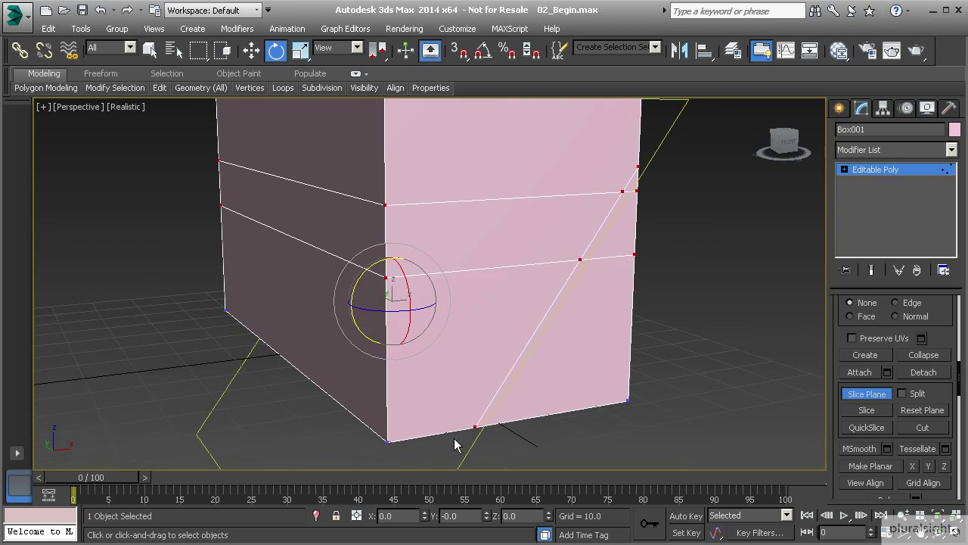
{"action": "middle_click_drag", "start_coordinate": [456, 447], "coordinate": [416, 352], "text": "alt"}
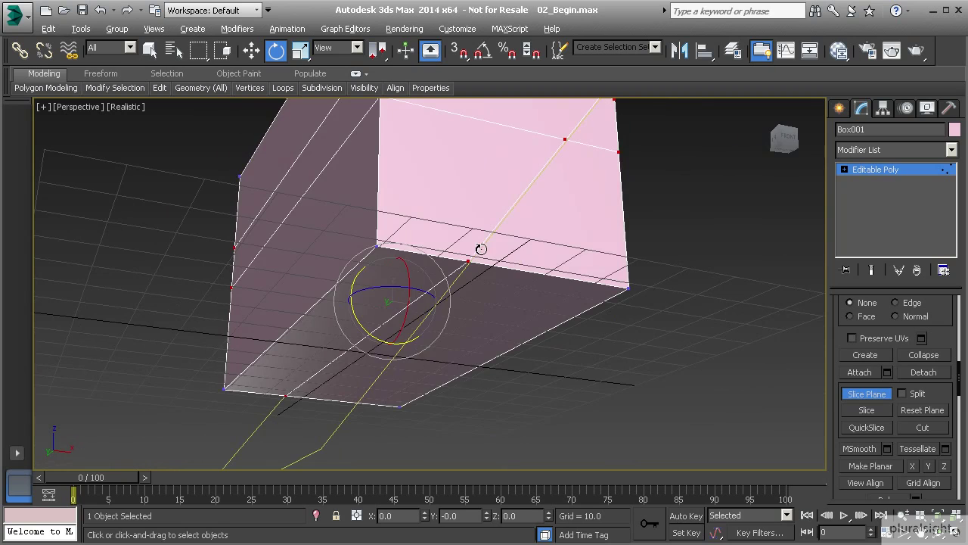
{"action": "key", "text": "shift+z"}
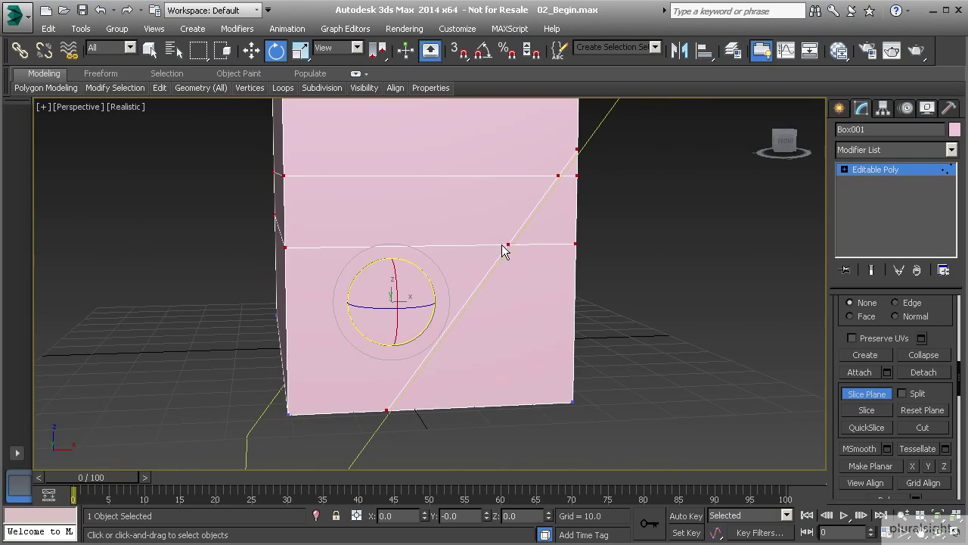
{"action": "key", "text": "shift+z"}
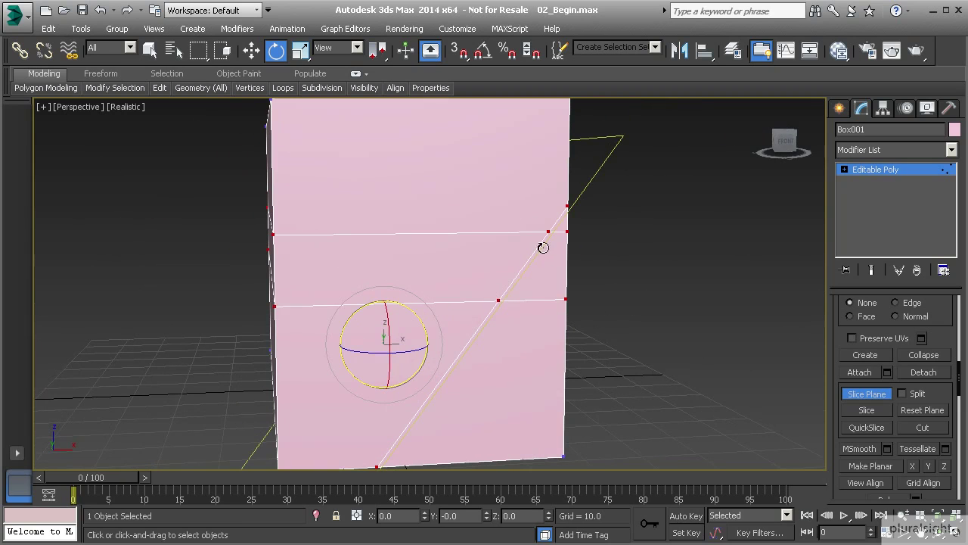
{"action": "key", "text": "shift+z"}
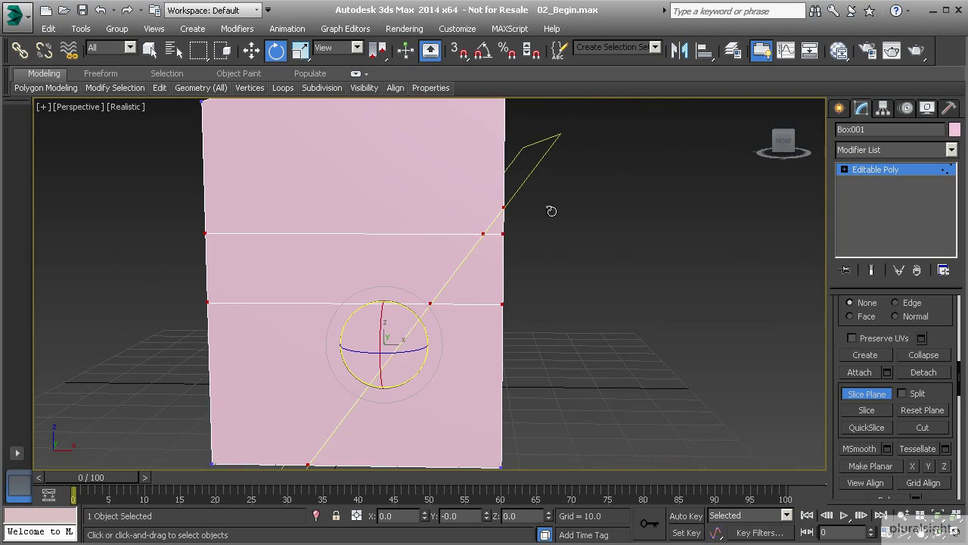
{"action": "middle_click_drag", "start_coordinate": [505, 214], "coordinate": [426, 227], "text": "alt"}
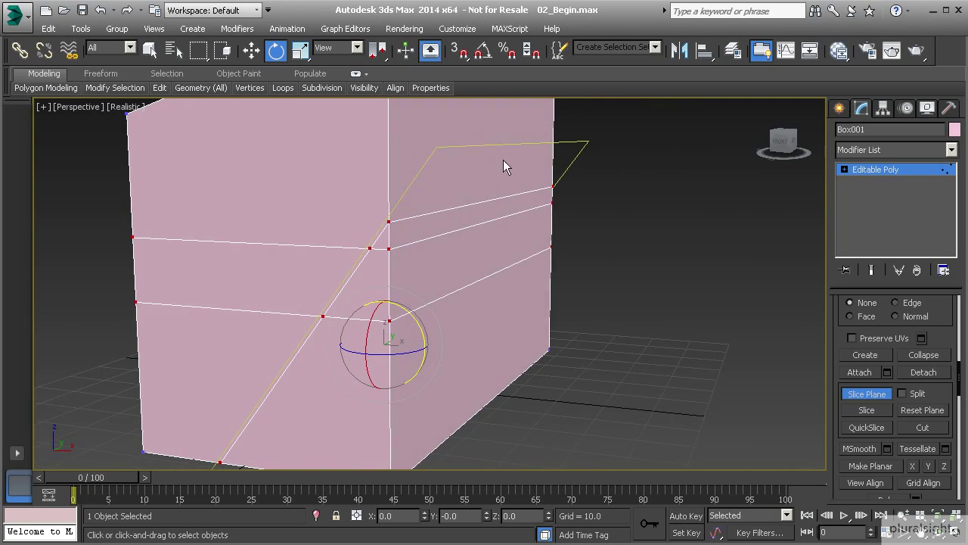
{"action": "middle_click_drag", "start_coordinate": [524, 172], "coordinate": [518, 250], "text": "alt"}
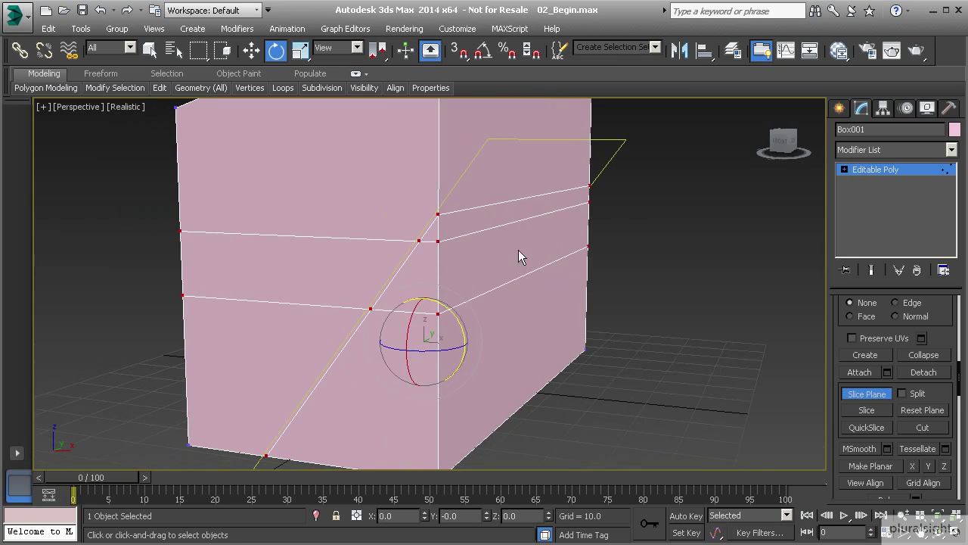
{"action": "mouse_move", "coordinate": [444, 260]}
{"action": "middle_mouse_down", "text": "alt"}
{"action": "mouse_move", "coordinate": [384, 252]}
{"action": "mouse_move", "coordinate": [438, 243]}
{"action": "middle_mouse_up", "text": "alt"}
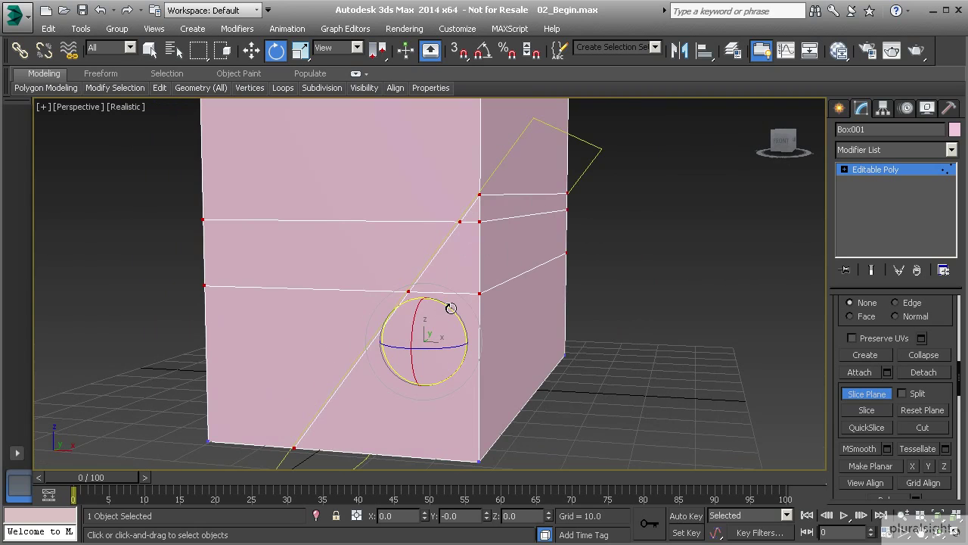
{"action": "left_click", "coordinate": [882, 401]}
Step: Switch the box to edge level and clear the edge selection
{"action": "middle_click_drag", "start_coordinate": [470, 294], "coordinate": [470, 323], "text": "alt"}
{"action": "scroll", "coordinate": [471, 322], "scroll_direction": "down", "scroll_amount": 5}
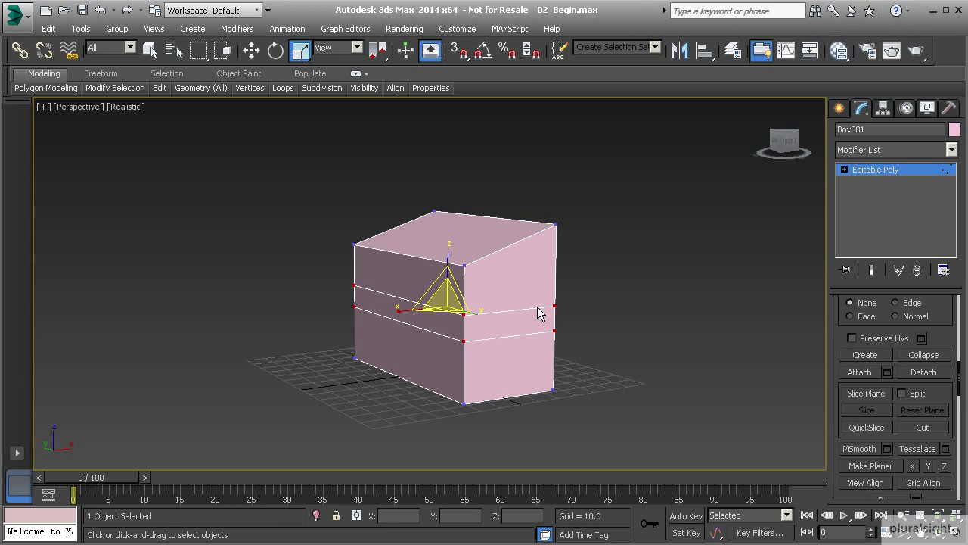
{"action": "scroll", "coordinate": [836, 319], "scroll_direction": "up", "scroll_amount": 5}
{"action": "scroll", "coordinate": [845, 434], "scroll_direction": "up", "scroll_amount": 3}
{"action": "key", "text": "2"}
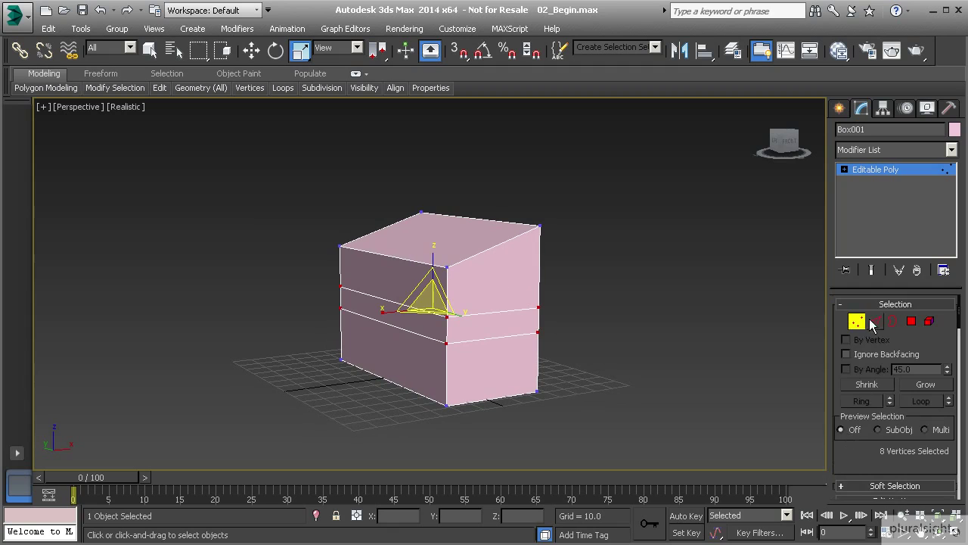
{"action": "scroll", "coordinate": [849, 438], "scroll_direction": "down", "scroll_amount": 5}
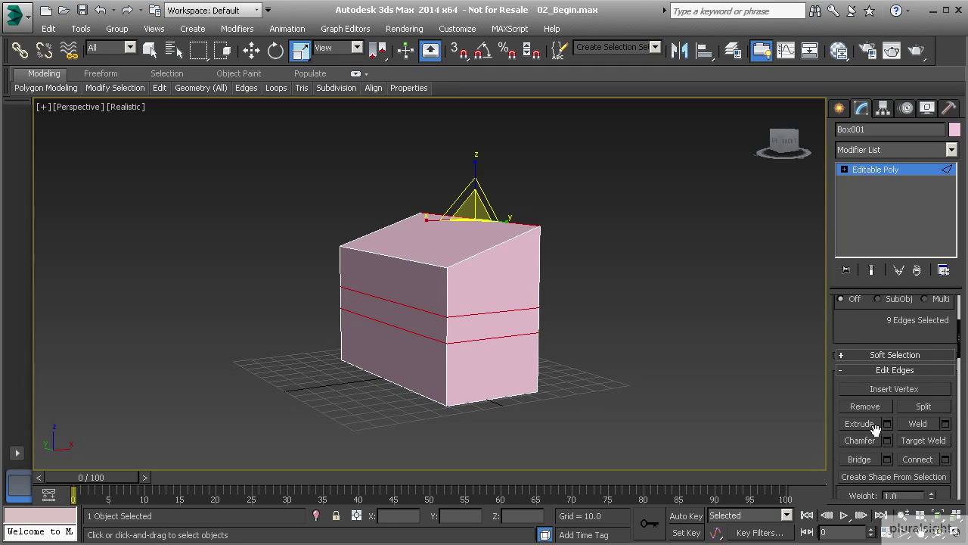
{"action": "scroll", "coordinate": [875, 429], "scroll_direction": "down", "scroll_amount": 1}
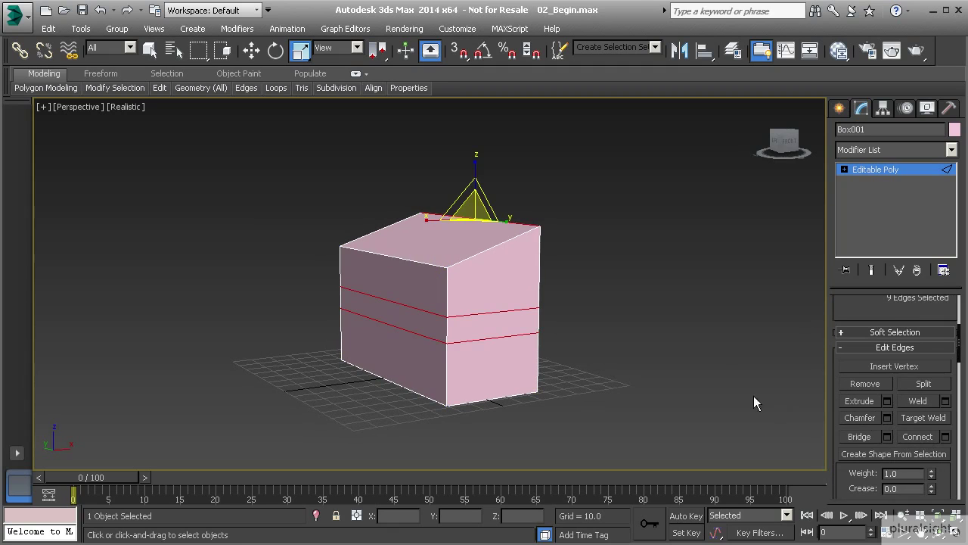
{"action": "left_click", "coordinate": [526, 297]}
{"action": "scroll", "coordinate": [460, 299], "scroll_direction": "up", "scroll_amount": 3}
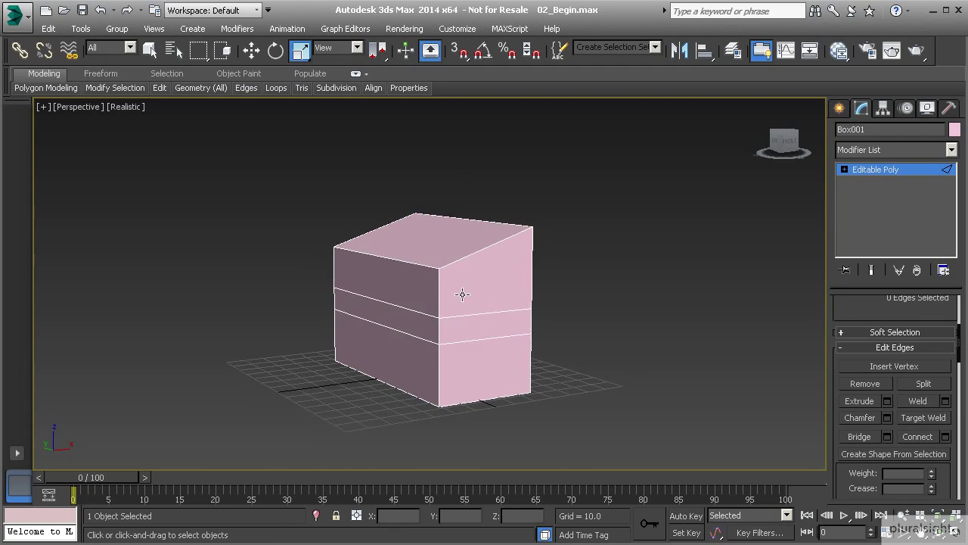
{"action": "middle_click_drag", "start_coordinate": [458, 299], "coordinate": [436, 271]}
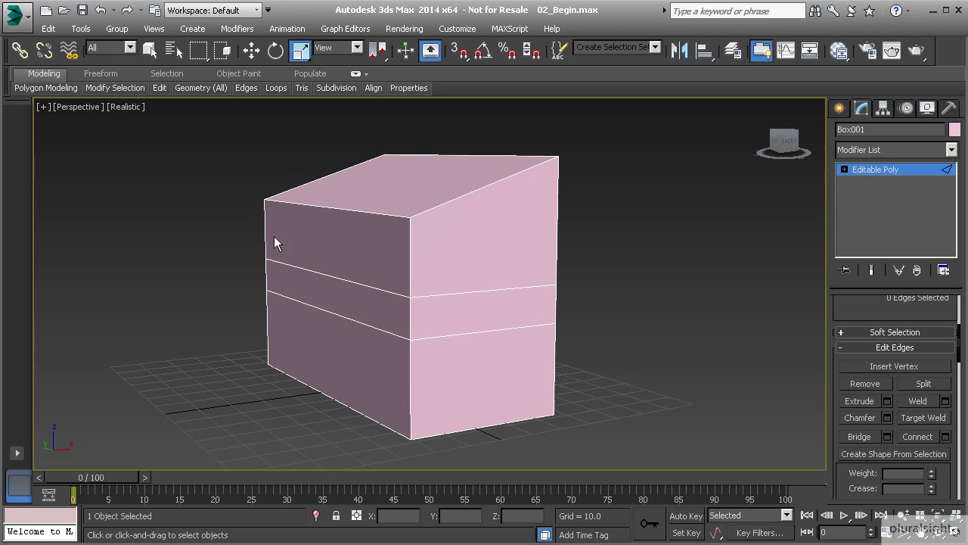
Step: Select one vertical corner edge above the upper cut line and extend the selection with Ring to all four corners
{"action": "left_click", "coordinate": [409, 257]}
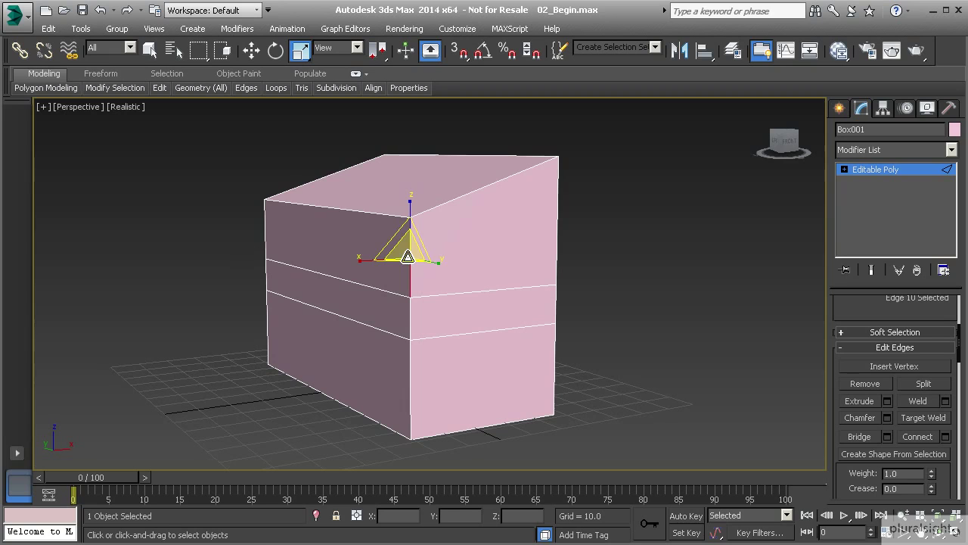
{"action": "middle_click_drag", "start_coordinate": [407, 269], "coordinate": [405, 278], "text": "alt"}
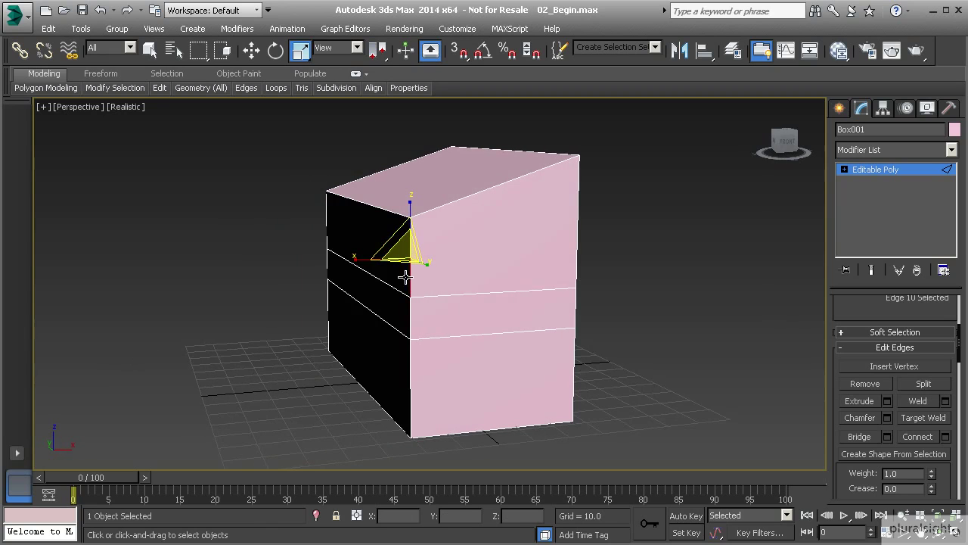
{"action": "scroll", "coordinate": [845, 316], "scroll_direction": "up", "scroll_amount": 5}
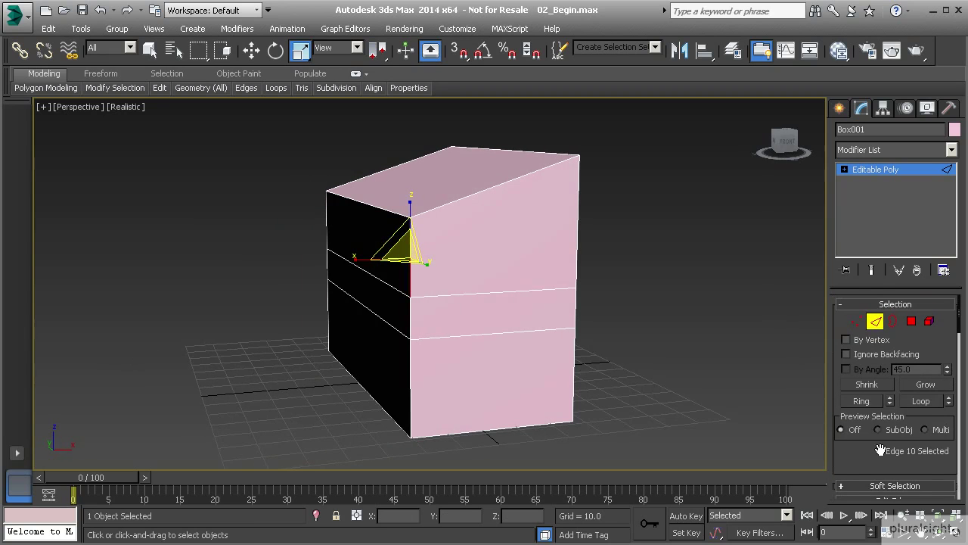
{"action": "left_click", "coordinate": [859, 402]}
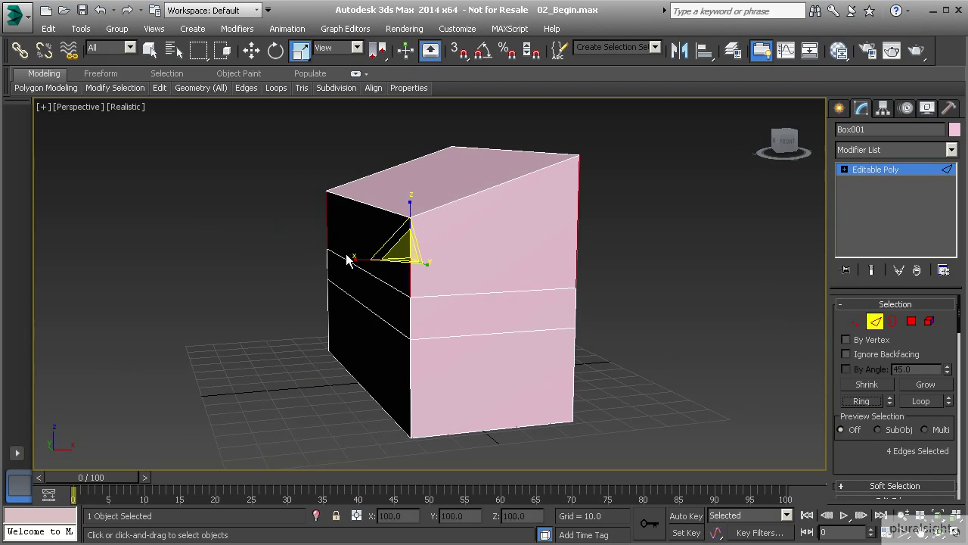
{"action": "middle_click_drag", "start_coordinate": [563, 234], "coordinate": [343, 256], "text": "alt"}
{"action": "middle_click_drag", "start_coordinate": [612, 219], "coordinate": [446, 249], "text": "alt"}
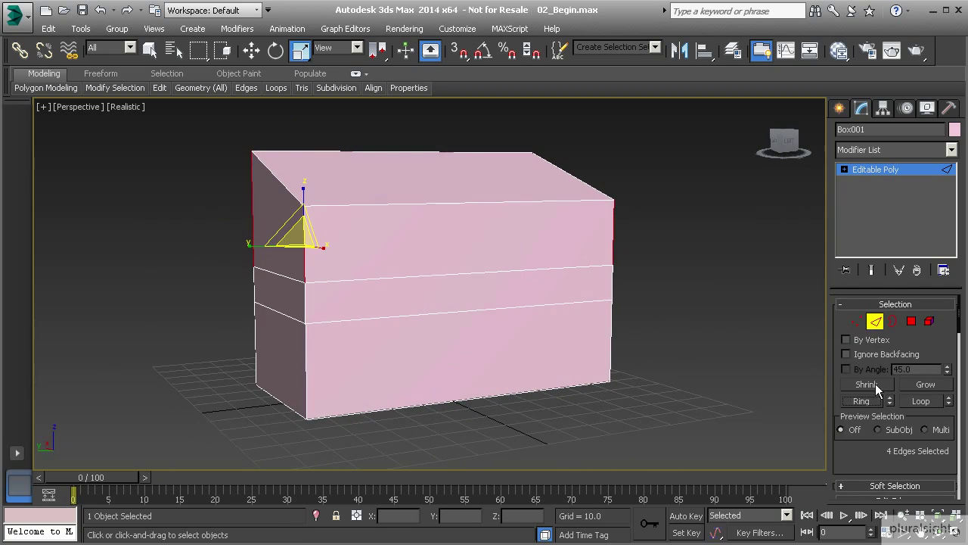
Step: Reselect the four vertical corner edges above the upper cut line, starting from a single corner edge
{"action": "left_click", "coordinate": [304, 256]}
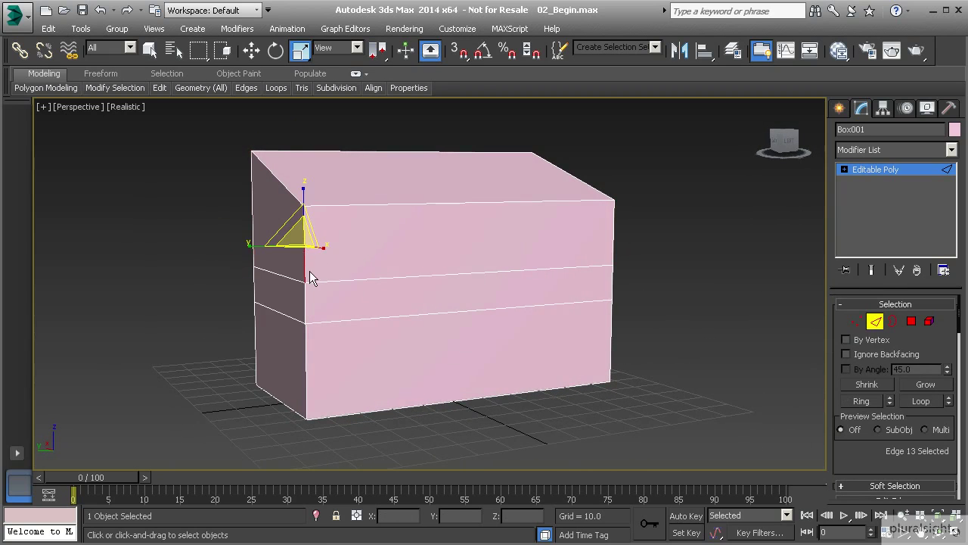
{"action": "left_click", "coordinate": [250, 220], "text": "shift"}
{"action": "middle_click_drag", "start_coordinate": [623, 250], "coordinate": [668, 260], "text": "alt"}
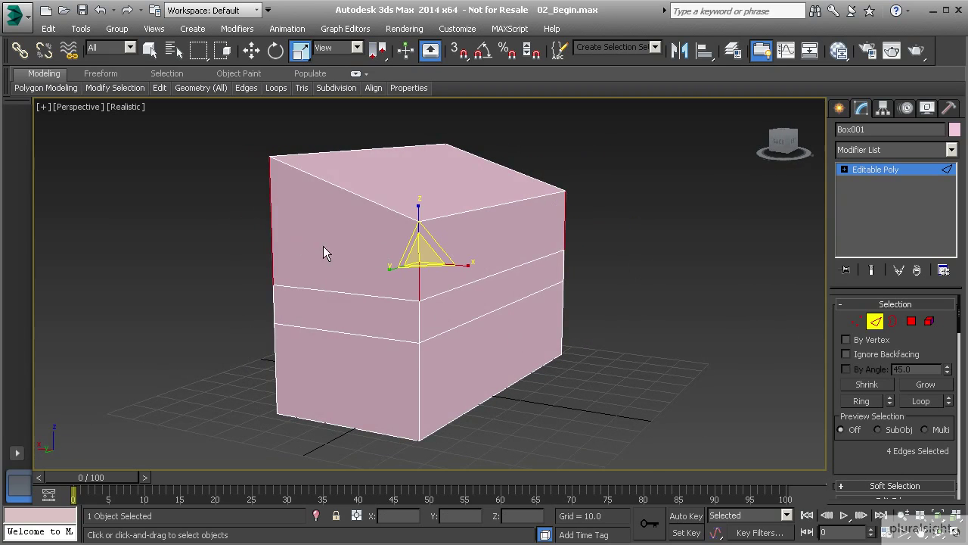
Step: Preview a one-segment Connect across the four vertical corner edges above the upper cut line, inspect it from several sides, and cancel it
{"action": "scroll", "coordinate": [900, 435], "scroll_direction": "down", "scroll_amount": 5}
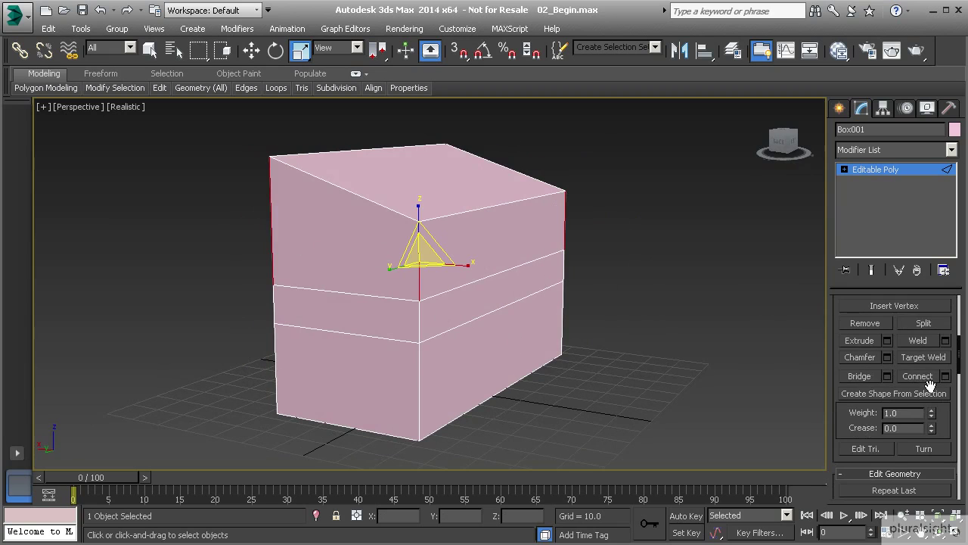
{"action": "left_click", "coordinate": [945, 377]}
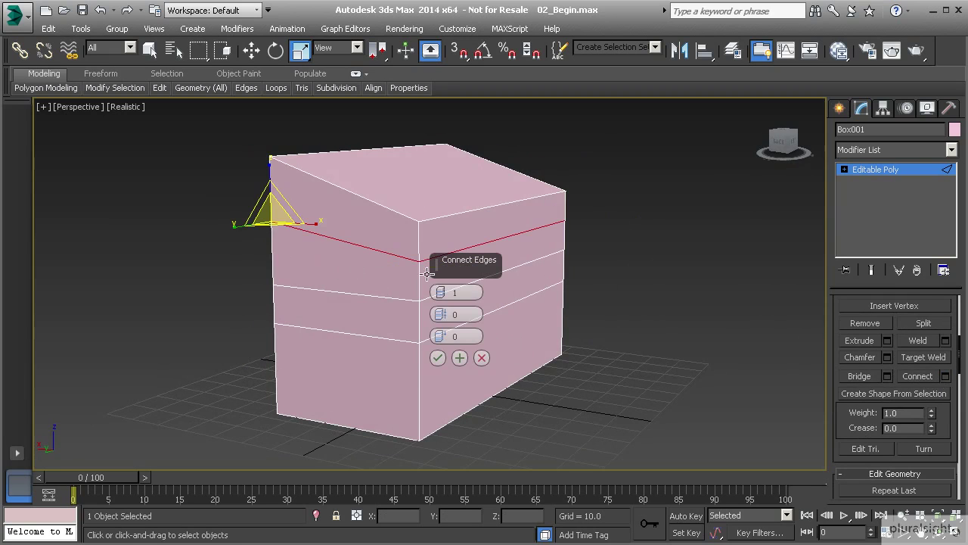
{"action": "scroll", "coordinate": [333, 258], "scroll_direction": "up", "scroll_amount": 5}
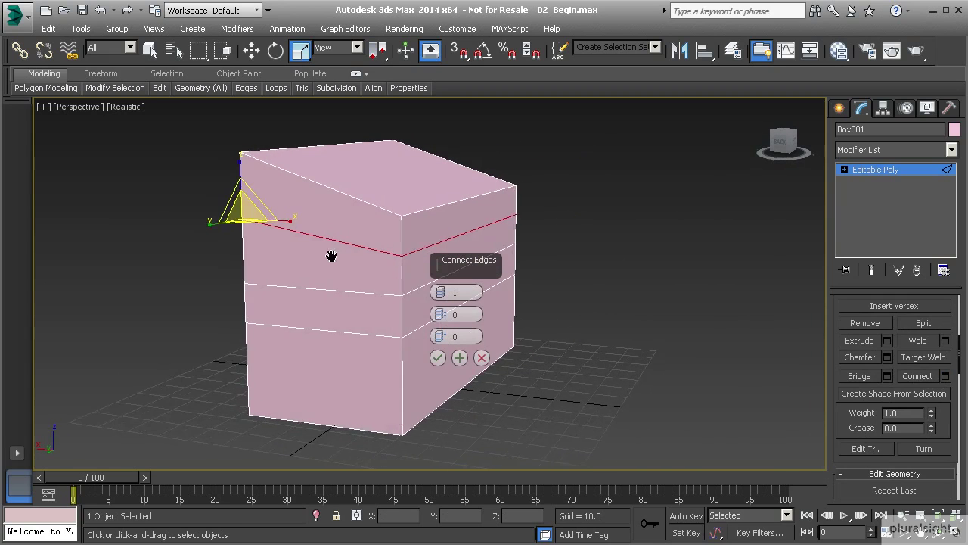
{"action": "middle_click_drag", "start_coordinate": [335, 268], "coordinate": [302, 282]}
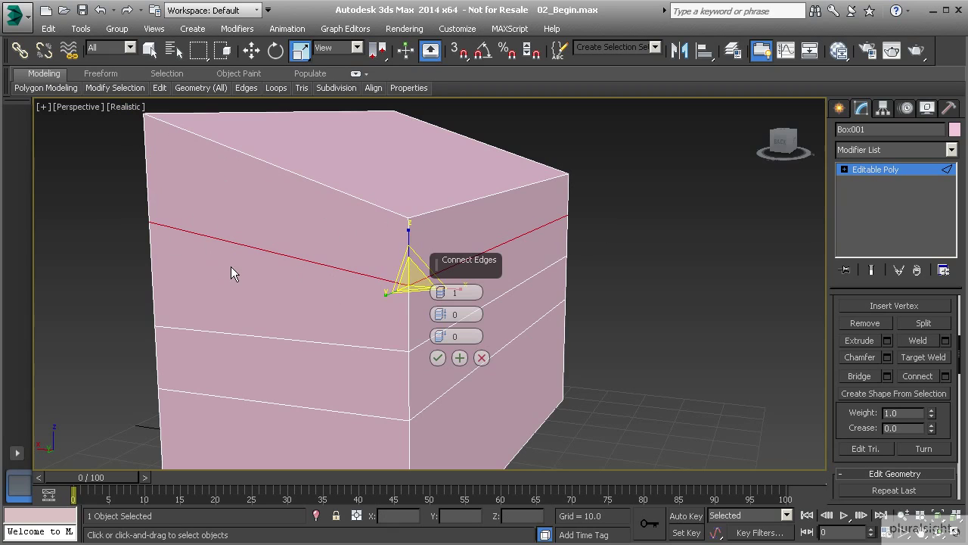
{"action": "middle_click_drag", "start_coordinate": [231, 266], "coordinate": [252, 265], "text": "alt"}
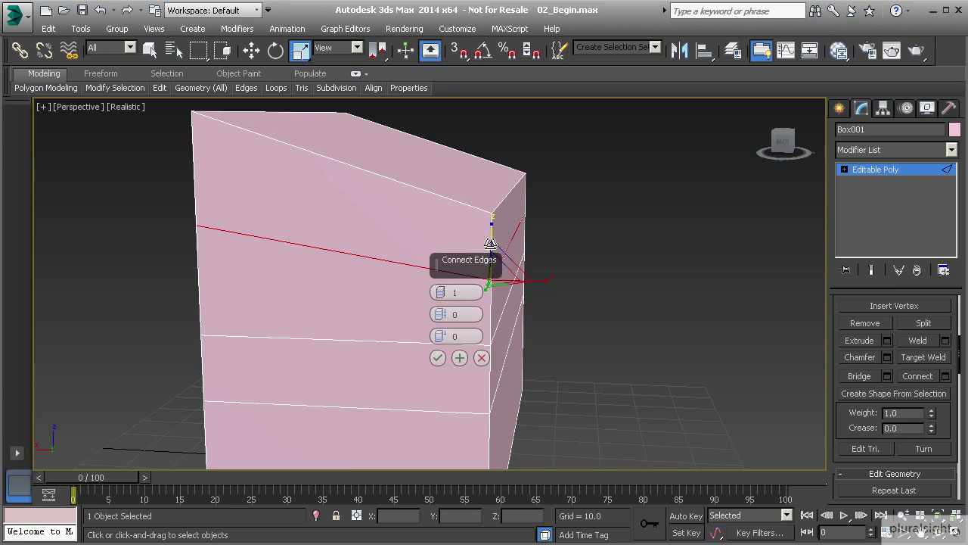
{"action": "left_click", "coordinate": [195, 225]}
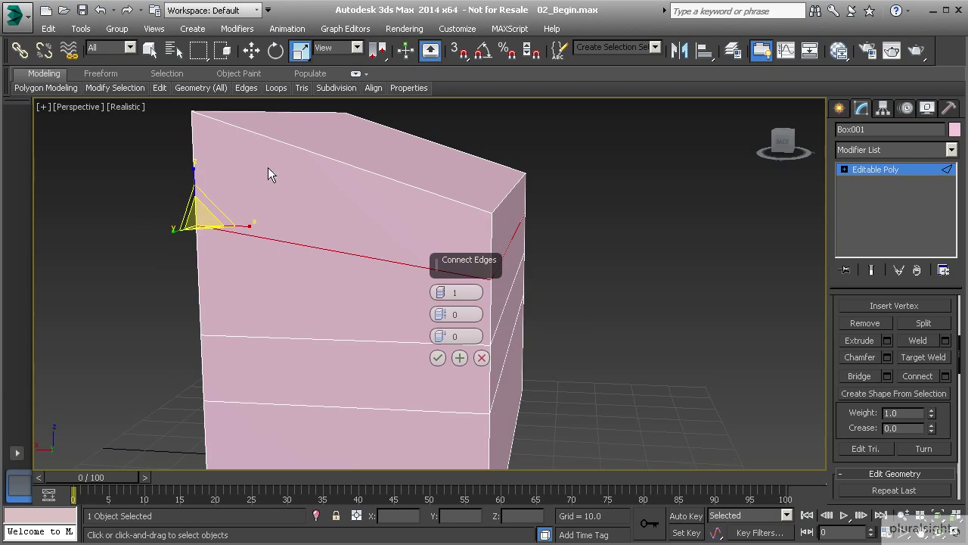
{"action": "middle_click_drag", "start_coordinate": [294, 167], "coordinate": [266, 254], "text": "alt"}
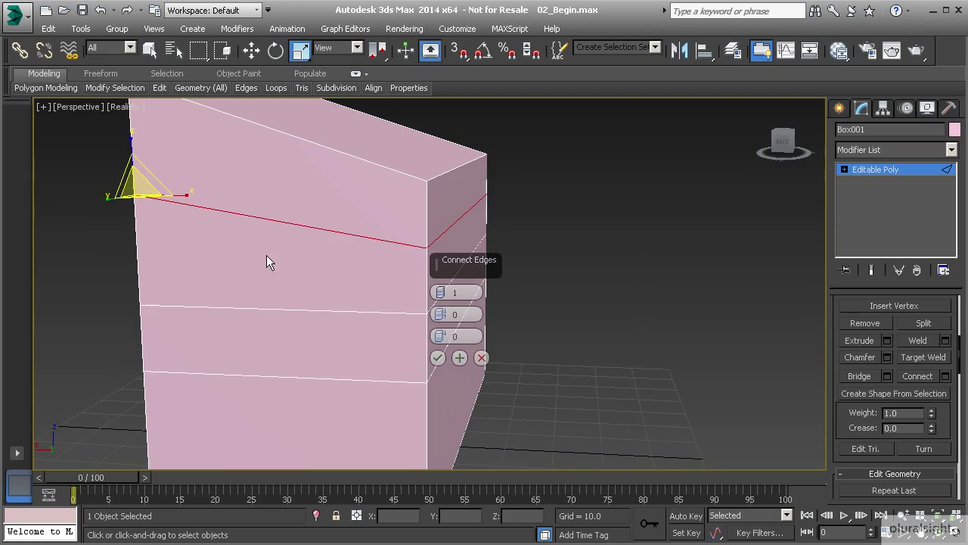
{"action": "left_click", "coordinate": [482, 358]}
Step: Select the ring of four vertical corner edges below the lower cut line, starting from one corner edge
{"action": "middle_click_drag", "start_coordinate": [484, 360], "coordinate": [360, 318], "text": "alt"}
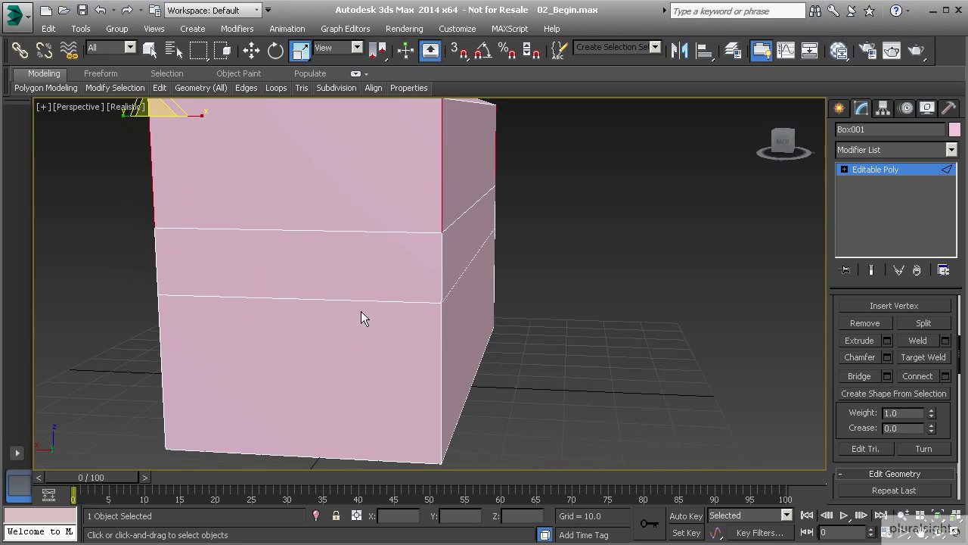
{"action": "left_click", "coordinate": [159, 339]}
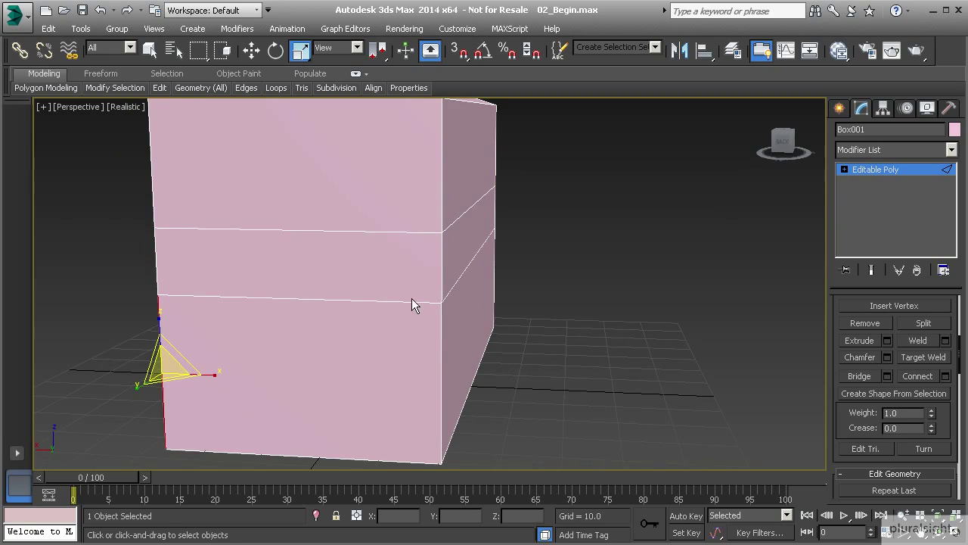
{"action": "left_click", "coordinate": [444, 344], "text": "shift"}
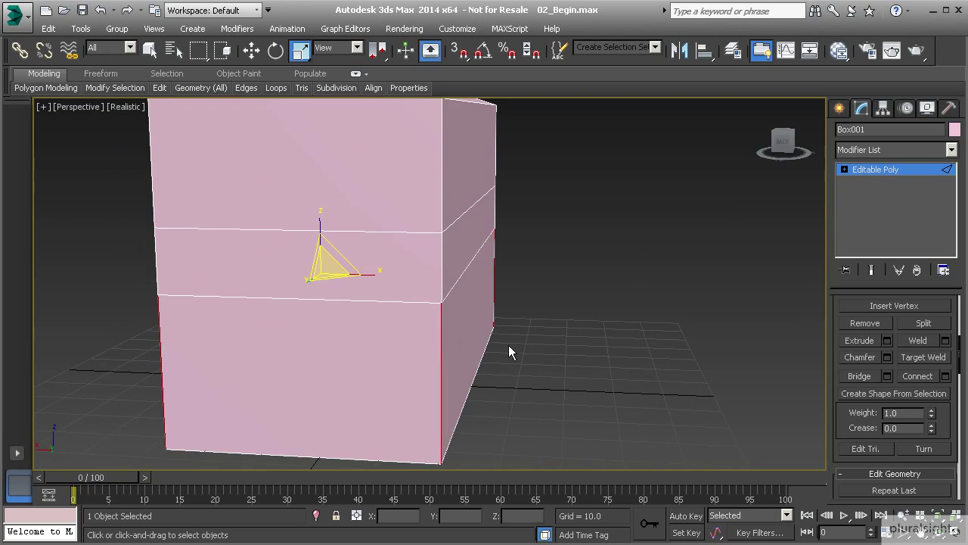
Step: Preview a one-segment Connect around the box's lower section, inspect it from another side, and cancel it
{"action": "left_click", "coordinate": [945, 375]}
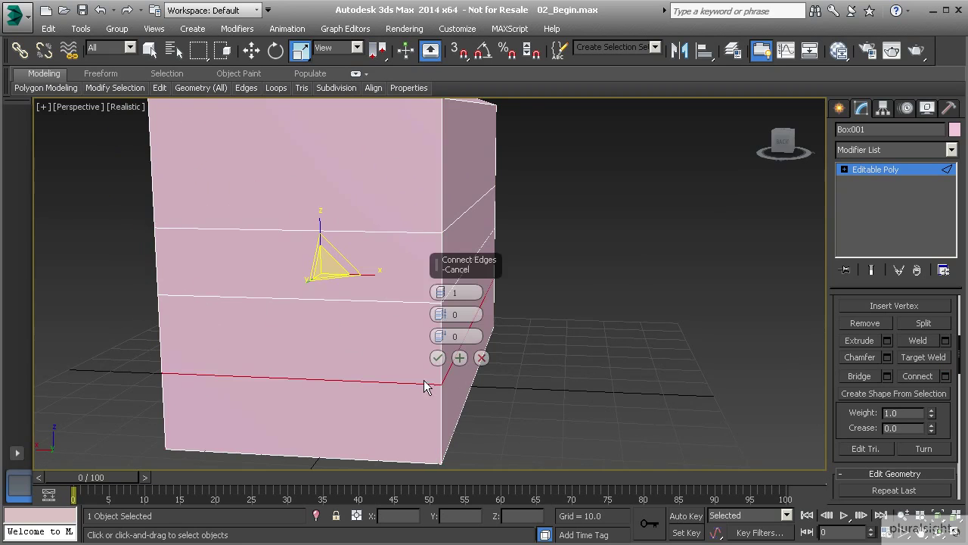
{"action": "middle_click_drag", "start_coordinate": [454, 348], "coordinate": [375, 369], "text": "alt"}
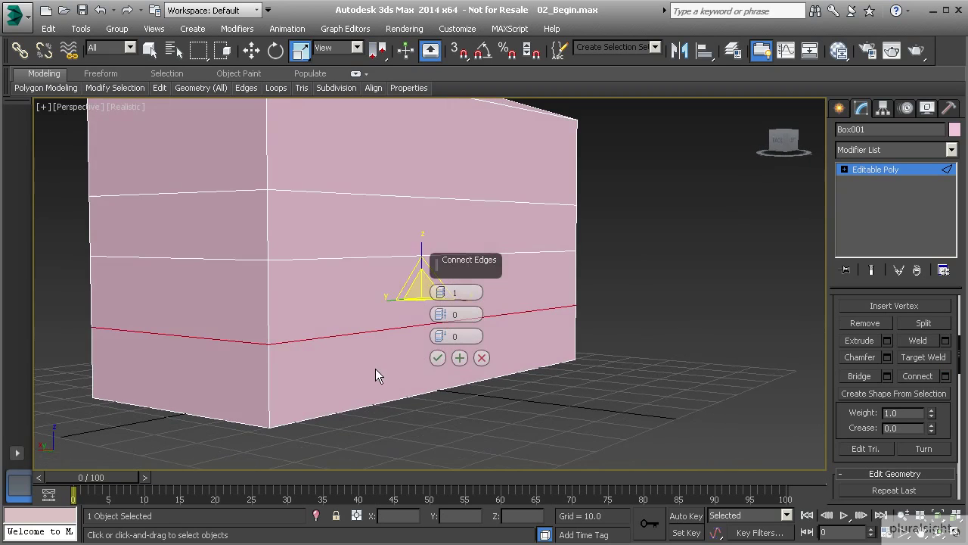
{"action": "left_click", "coordinate": [481, 357]}
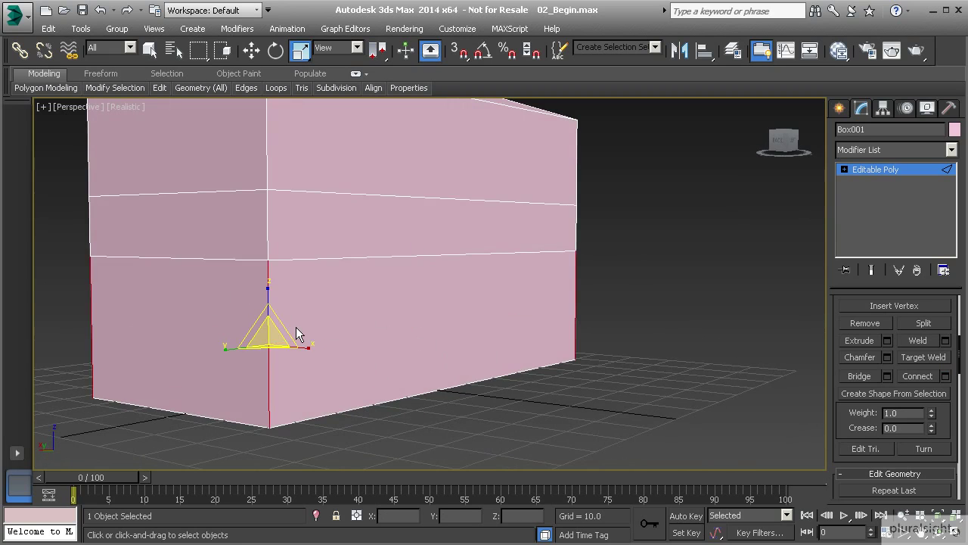
{"action": "scroll", "coordinate": [296, 327], "scroll_direction": "down", "scroll_amount": 6}
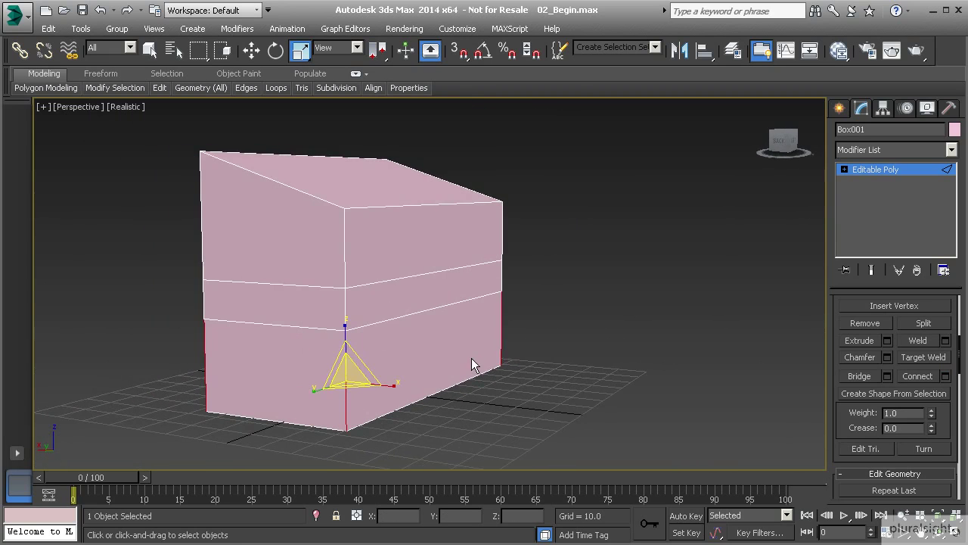
{"action": "middle_click_drag", "start_coordinate": [469, 336], "coordinate": [533, 403], "text": "alt"}
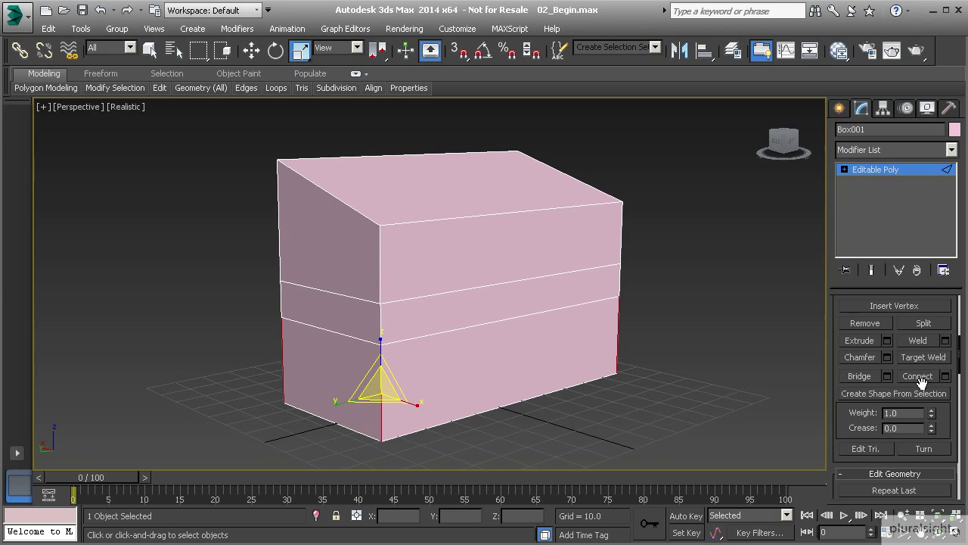
{"action": "middle_click_drag", "start_coordinate": [625, 324], "coordinate": [488, 318], "text": "alt"}
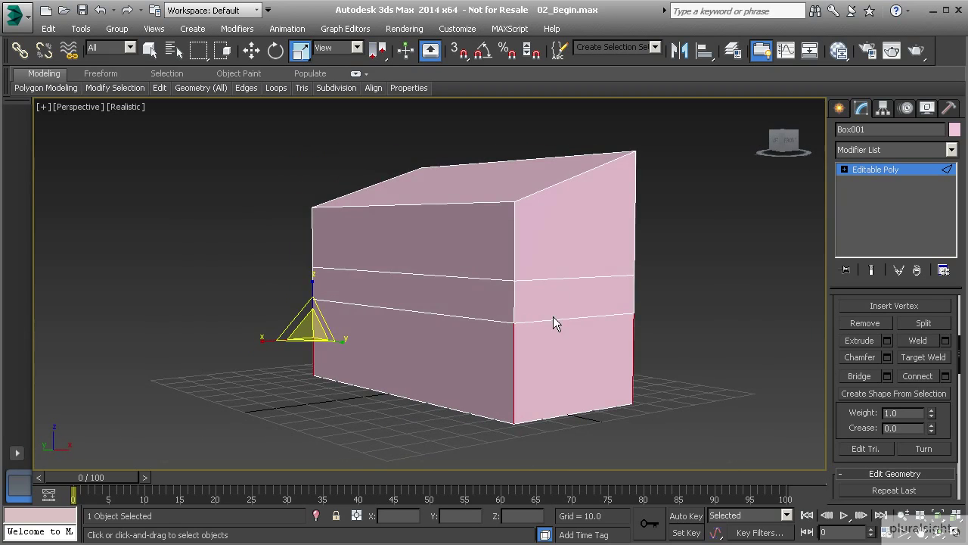
{"action": "middle_click_drag", "start_coordinate": [553, 316], "coordinate": [408, 331]}
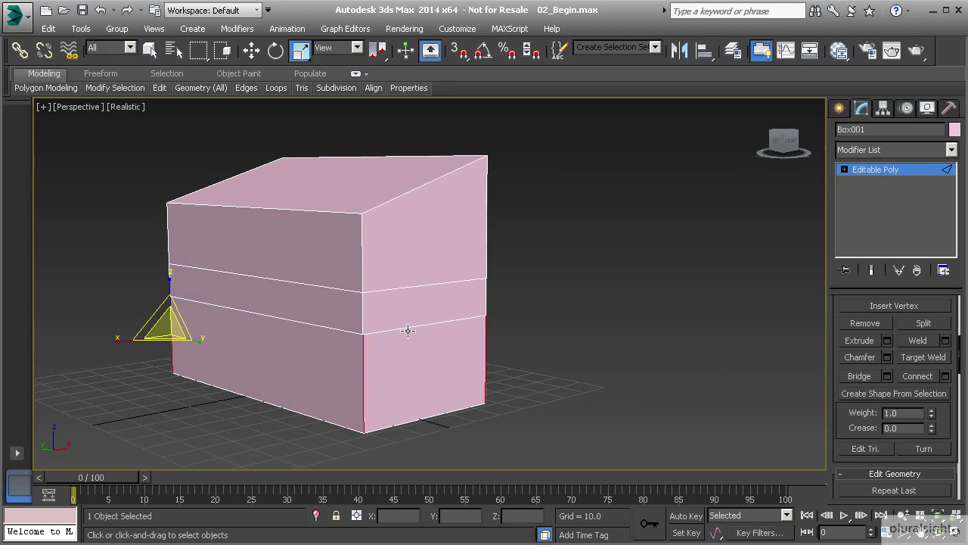
{"action": "left_click", "coordinate": [443, 310]}
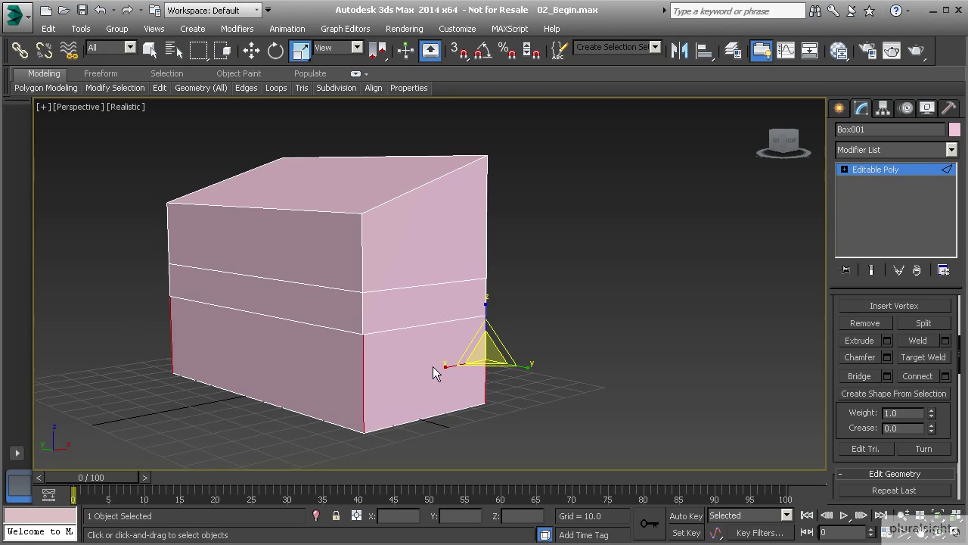
{"action": "middle_click_drag", "start_coordinate": [439, 367], "coordinate": [390, 357], "text": "alt"}
{"action": "scroll", "coordinate": [433, 307], "scroll_direction": "up", "scroll_amount": 2}
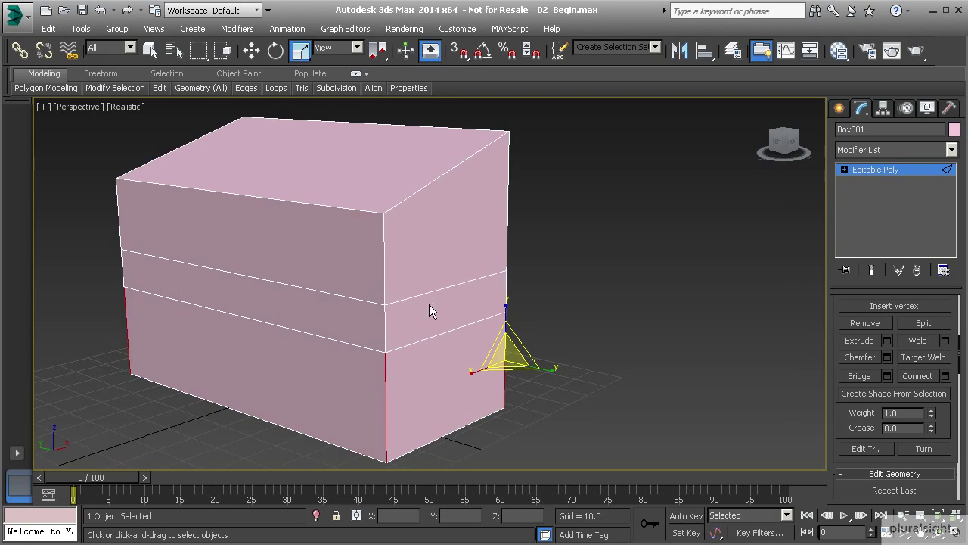